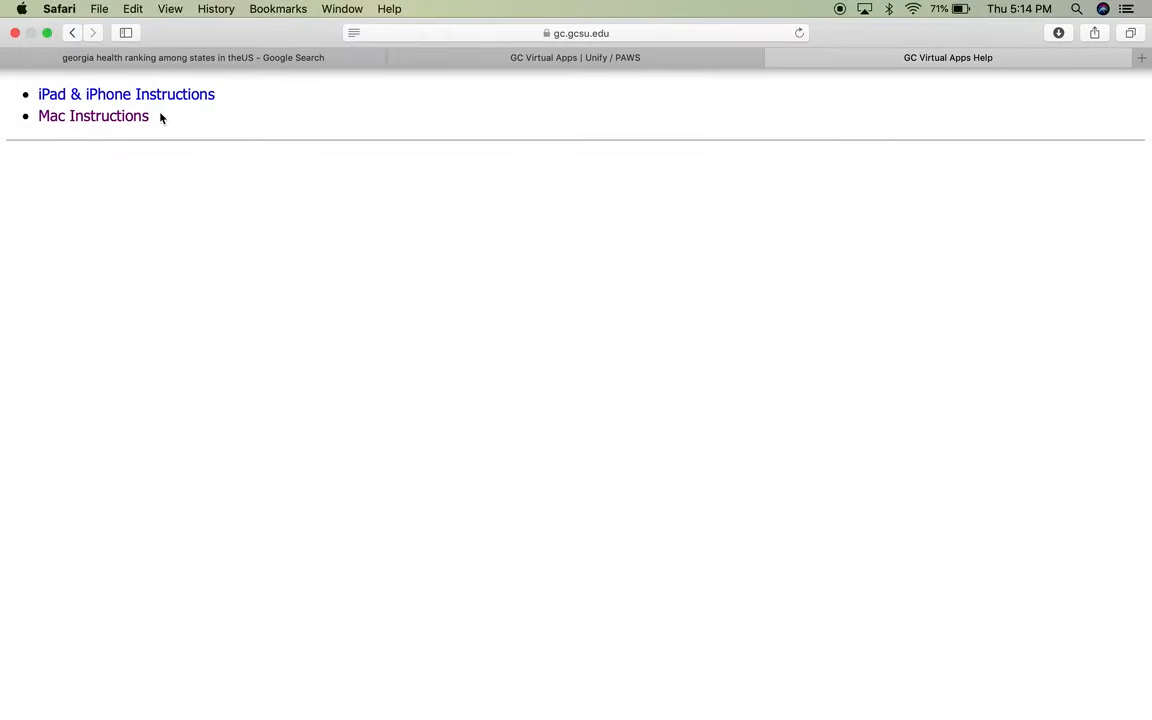
- Open the GC Virtual Apps Mac Instructions guide and take Safari out of full screen
{"action": "left_click", "coordinate": [124, 117]}
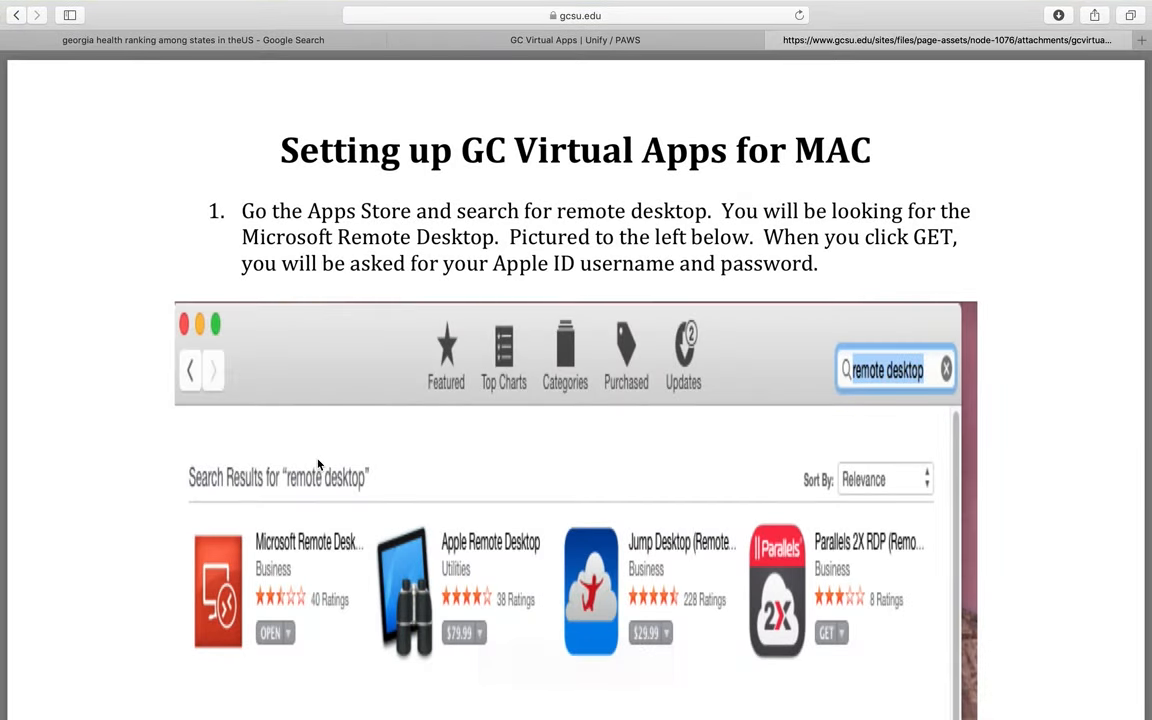
{"action": "scroll", "coordinate": [320, 462], "scroll_direction": "down", "scroll_amount": 2}
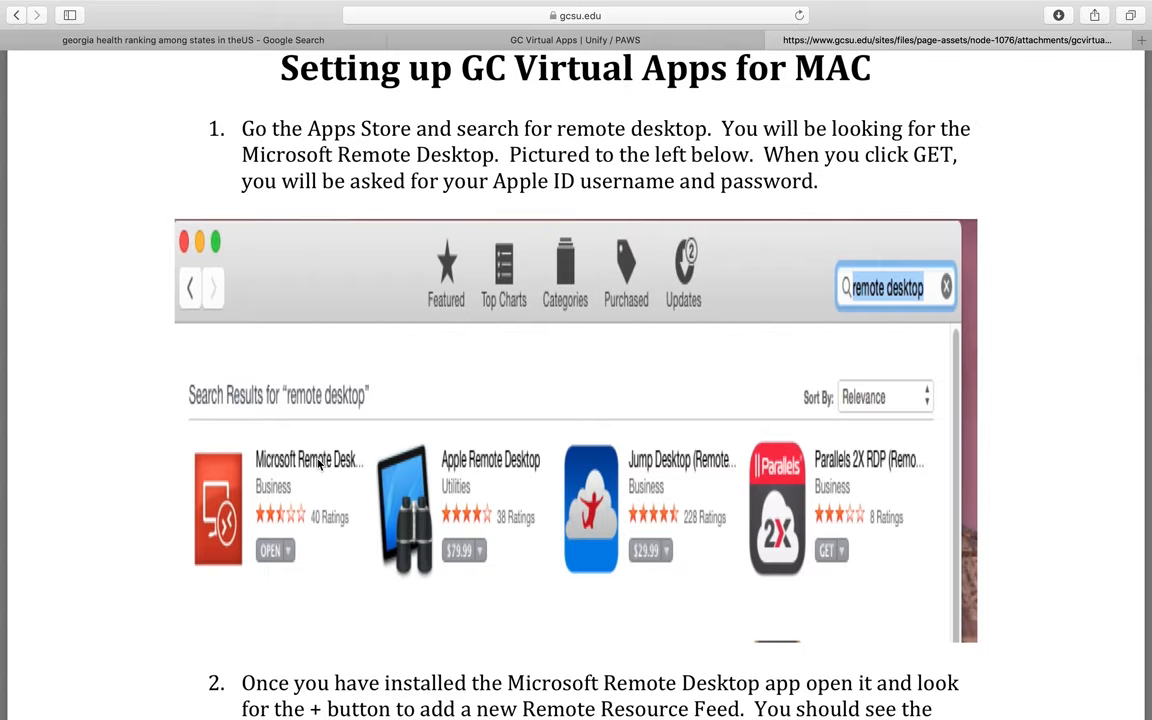
{"action": "mouse_move", "coordinate": [140, 5]}
{"action": "left_click", "coordinate": [47, 33]}
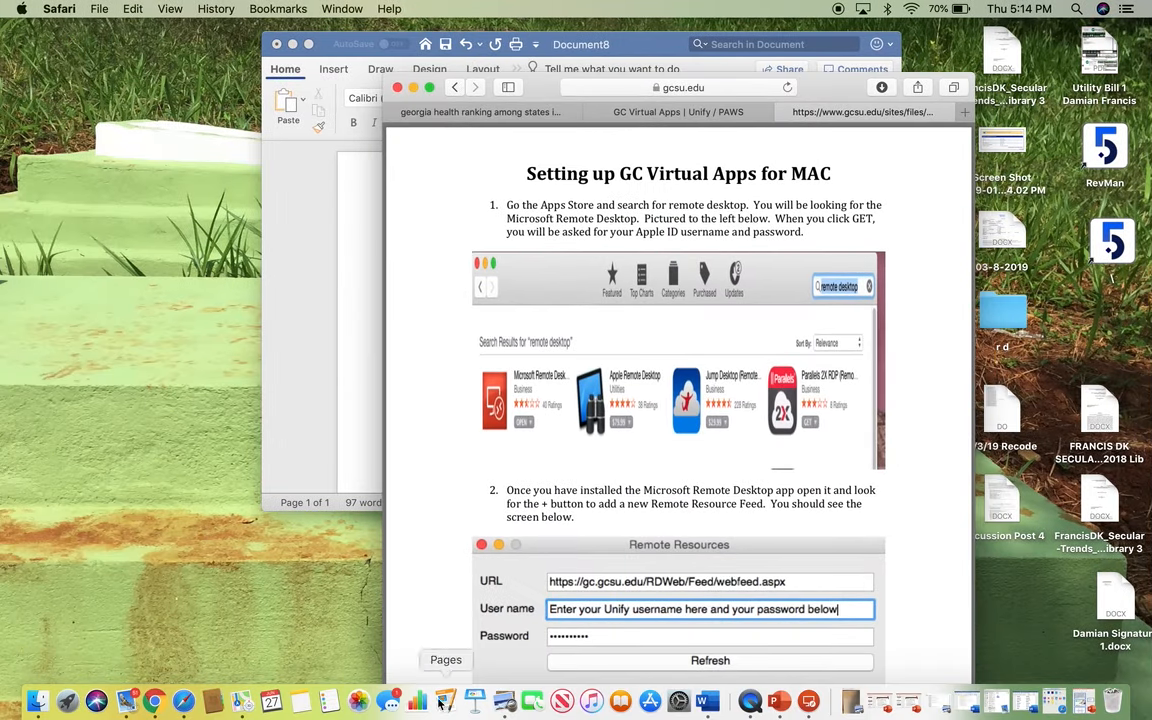
- Search the App Store for 'microsoft remote' and launch Microsoft Remote Desktop 10
{"action": "left_click", "coordinate": [651, 701]}
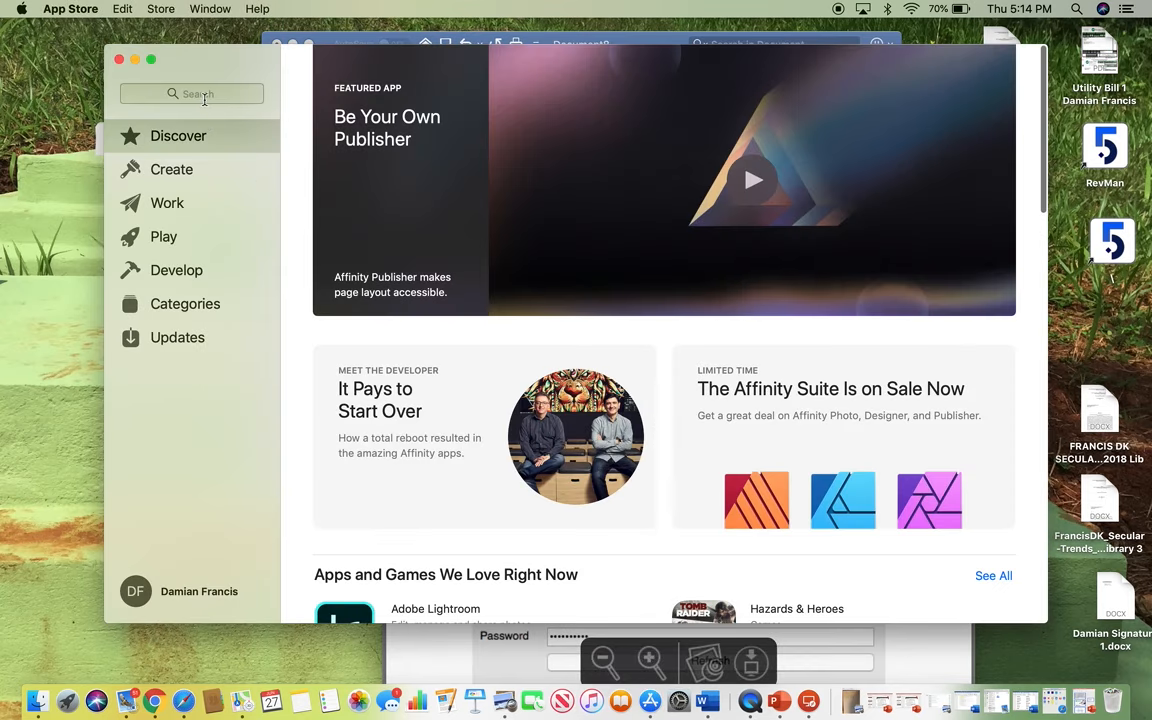
{"action": "left_click", "coordinate": [204, 94]}
{"action": "type", "text": "mi"}
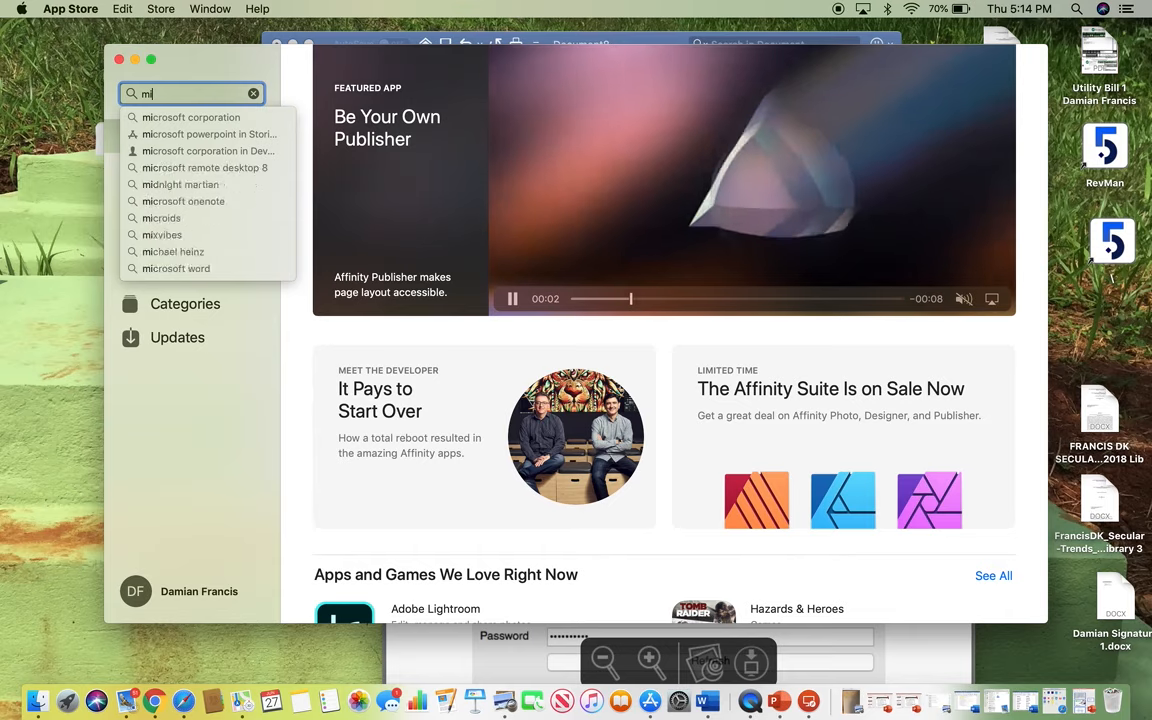
{"action": "type", "text": "crosoft "}
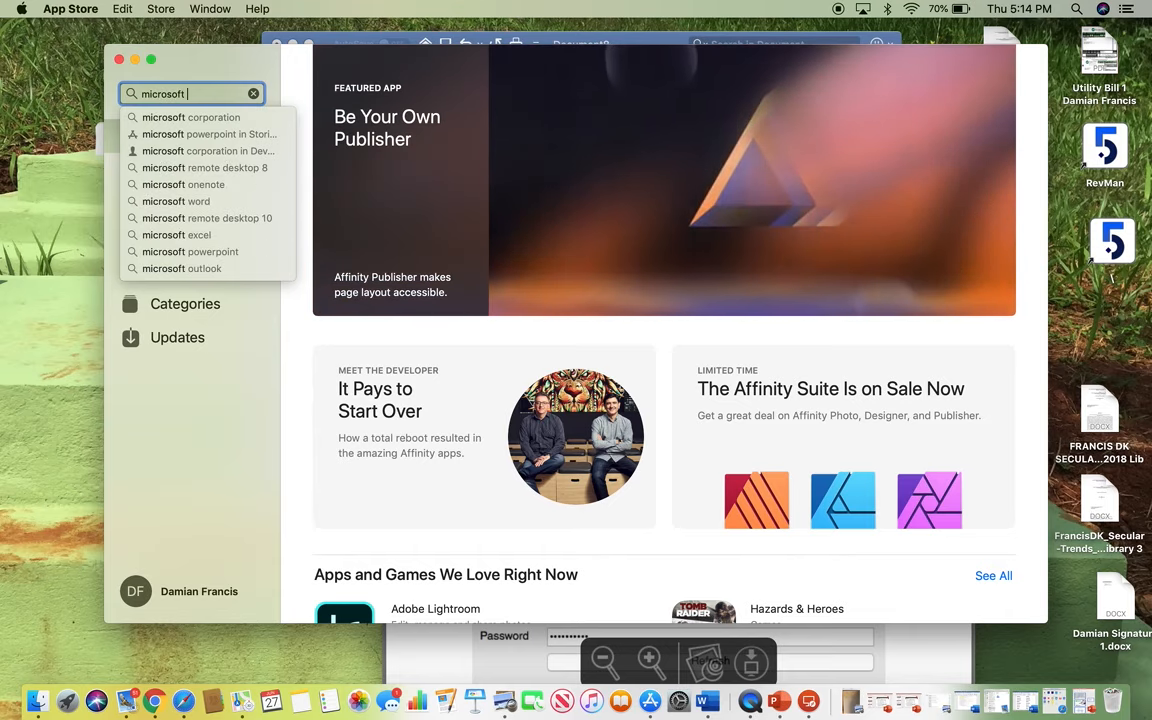
{"action": "type", "text": "remote"}
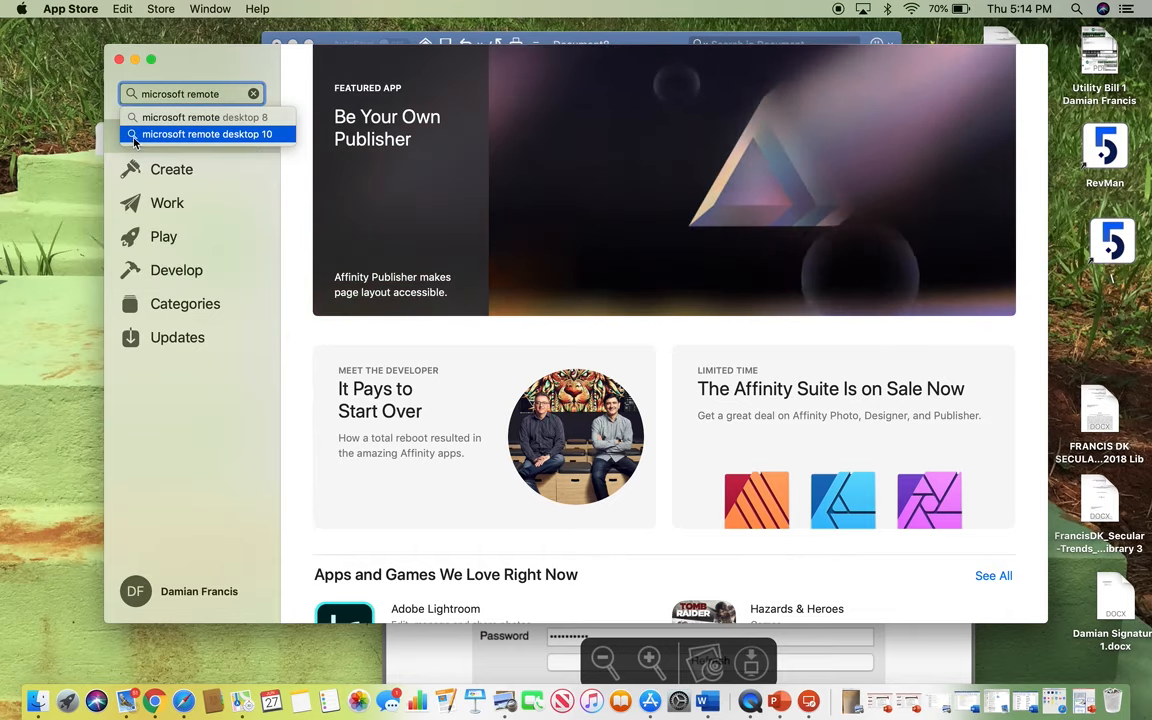
{"action": "left_click", "coordinate": [134, 138]}
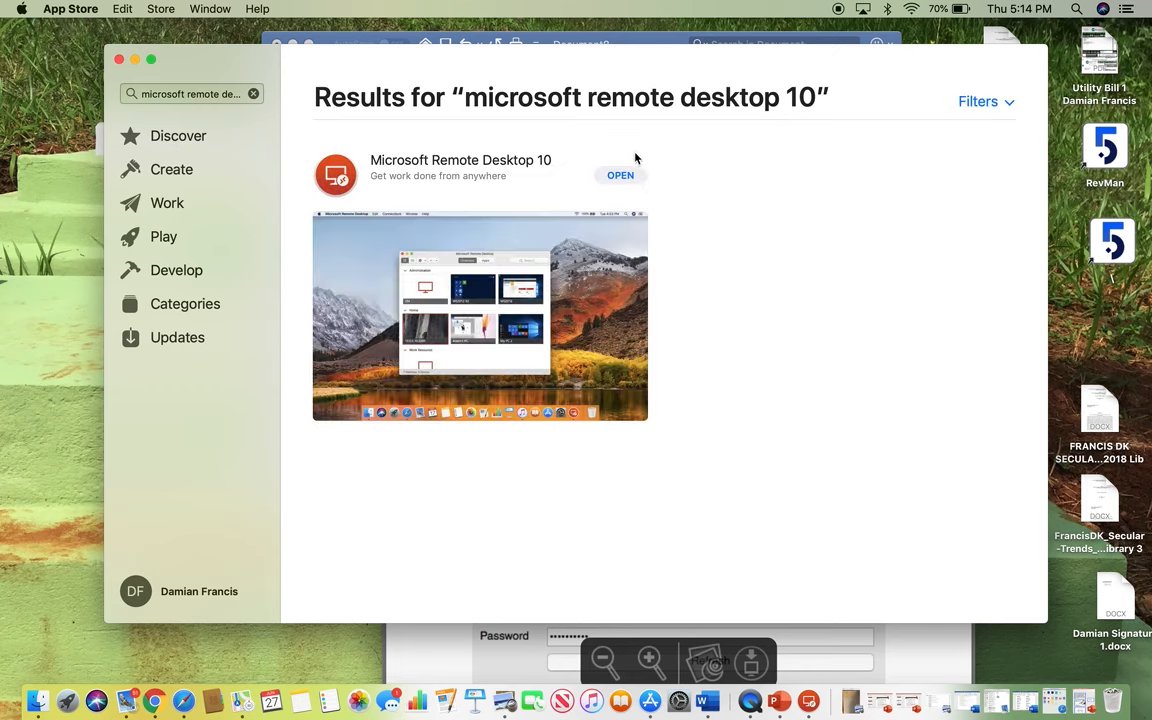
{"action": "left_click", "coordinate": [619, 176]}
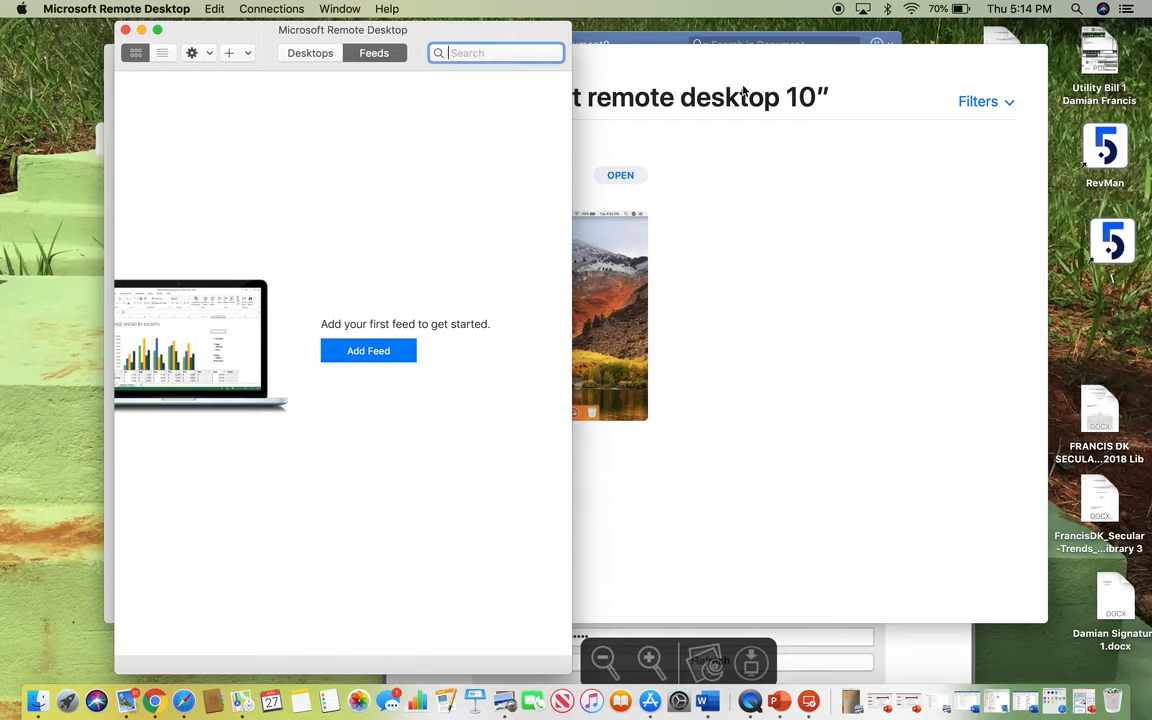
- Scroll the setup guide to step 2's feed URL and move Safari to the screen's right side
{"action": "left_click", "coordinate": [873, 664]}
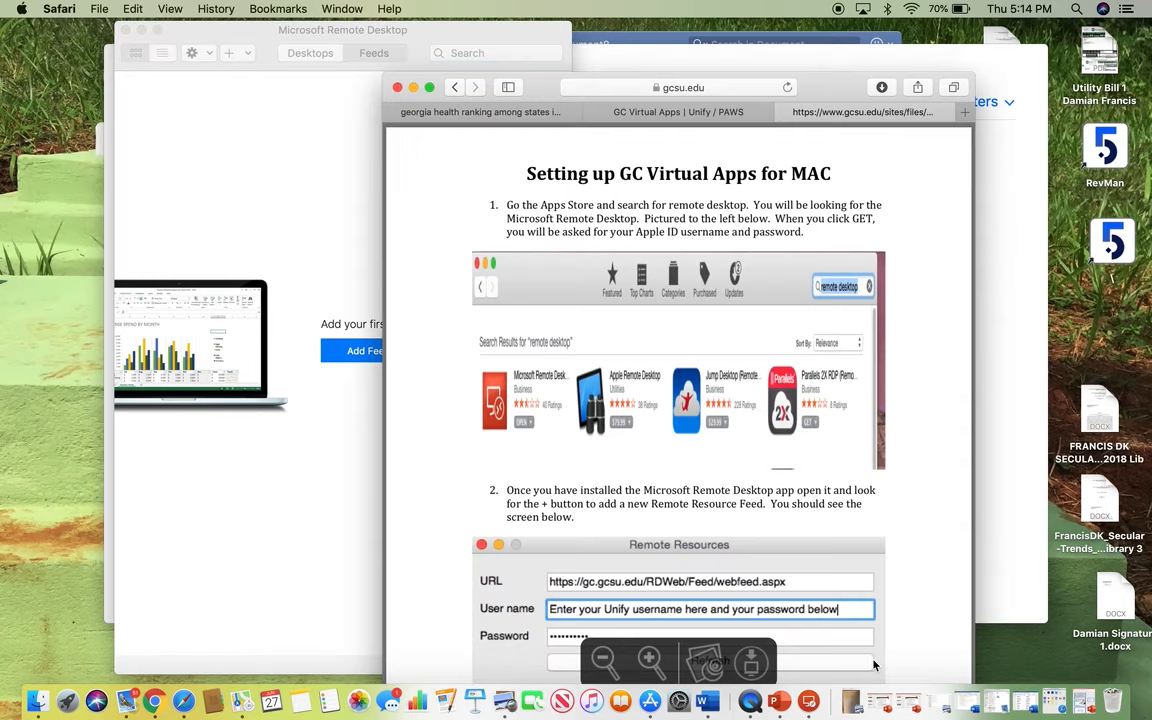
{"action": "scroll", "coordinate": [798, 455], "scroll_direction": "down", "scroll_amount": 3}
{"action": "scroll", "coordinate": [798, 455], "scroll_direction": "down", "scroll_amount": 1}
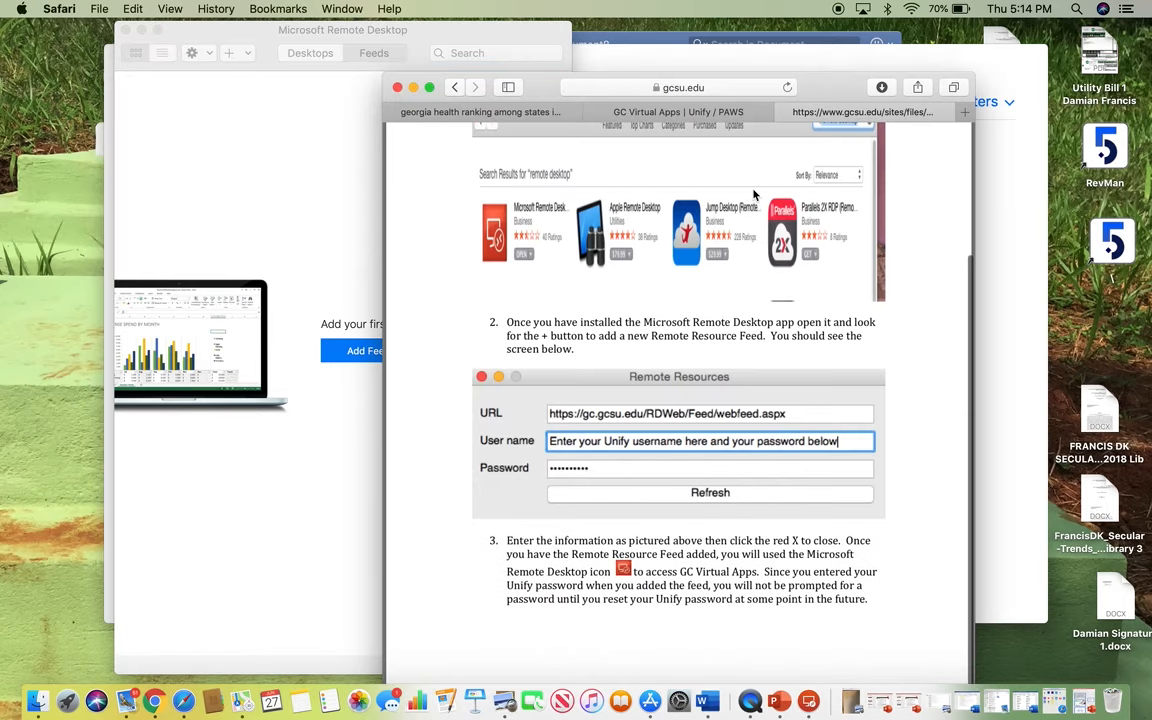
{"action": "left_click_drag", "start_coordinate": [540, 90], "coordinate": [735, 22]}
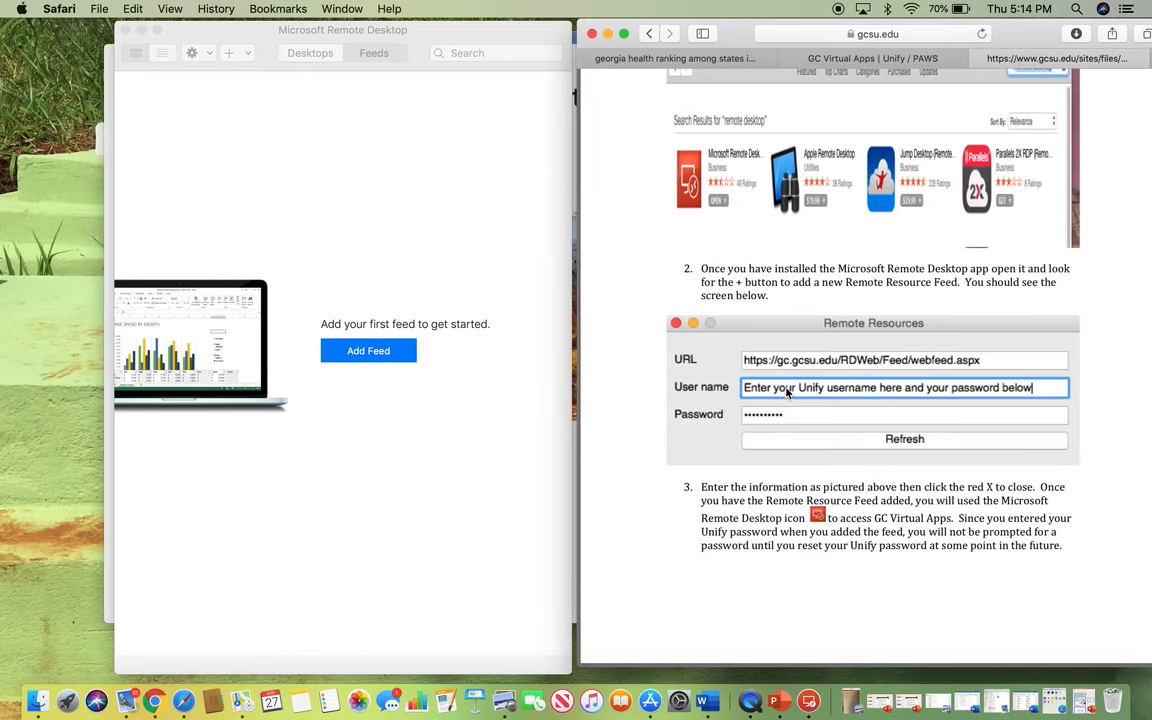
{"action": "left_click", "coordinate": [244, 88]}
{"action": "left_click", "coordinate": [229, 54]}
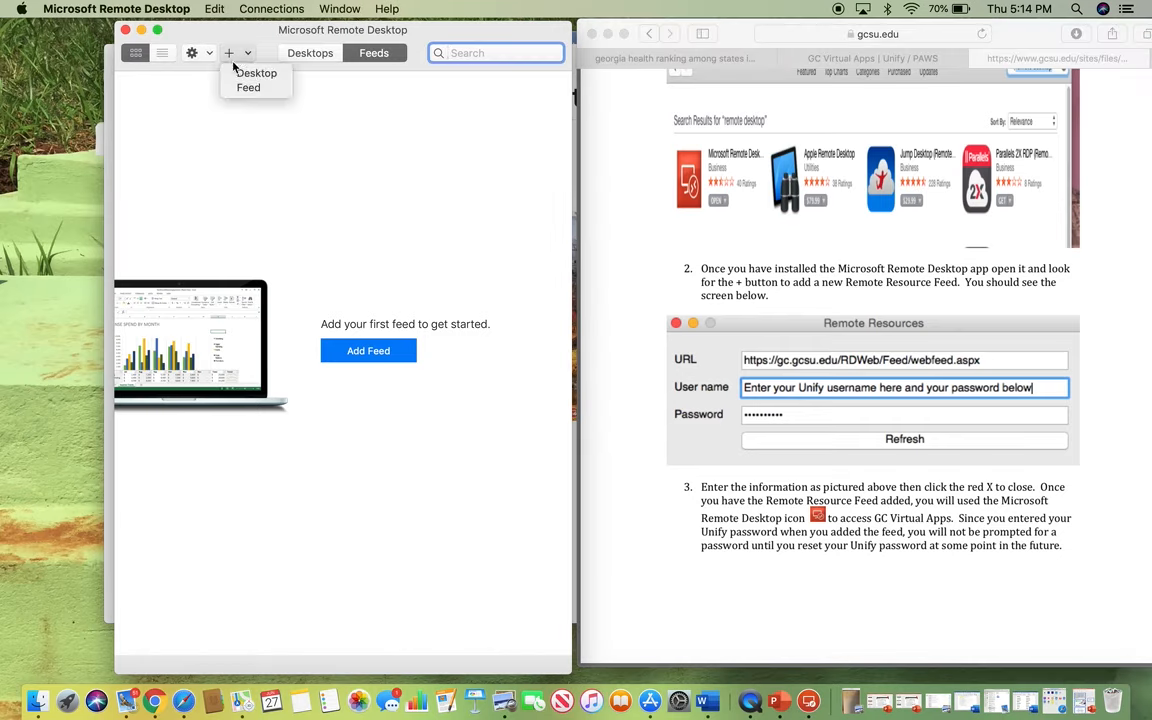
{"action": "left_click", "coordinate": [246, 89]}
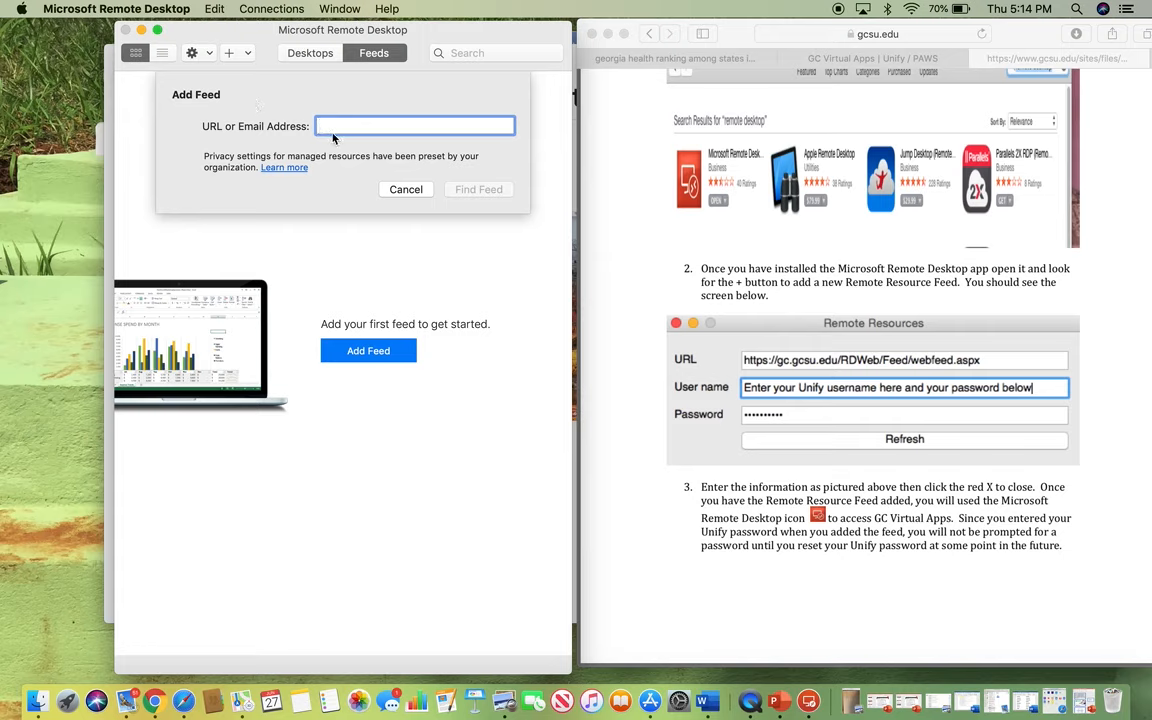
{"action": "type", "text": "htt"}
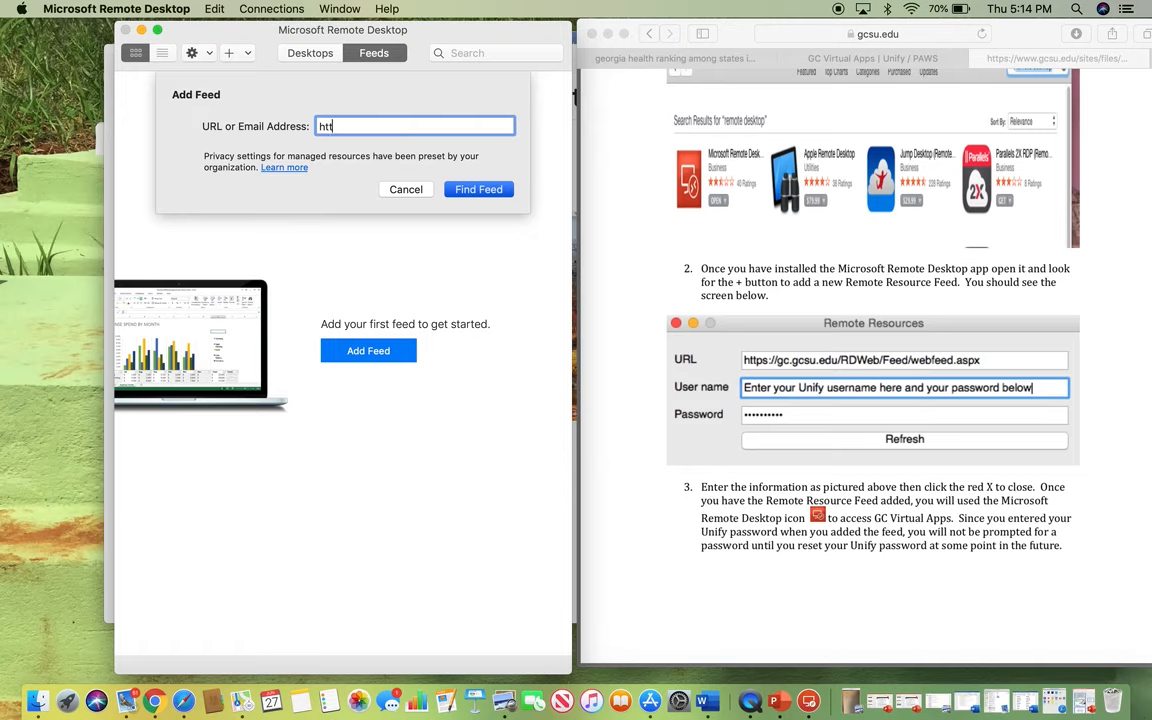
{"action": "type", "text": "ps://gc.gcsu.edu/RD"}
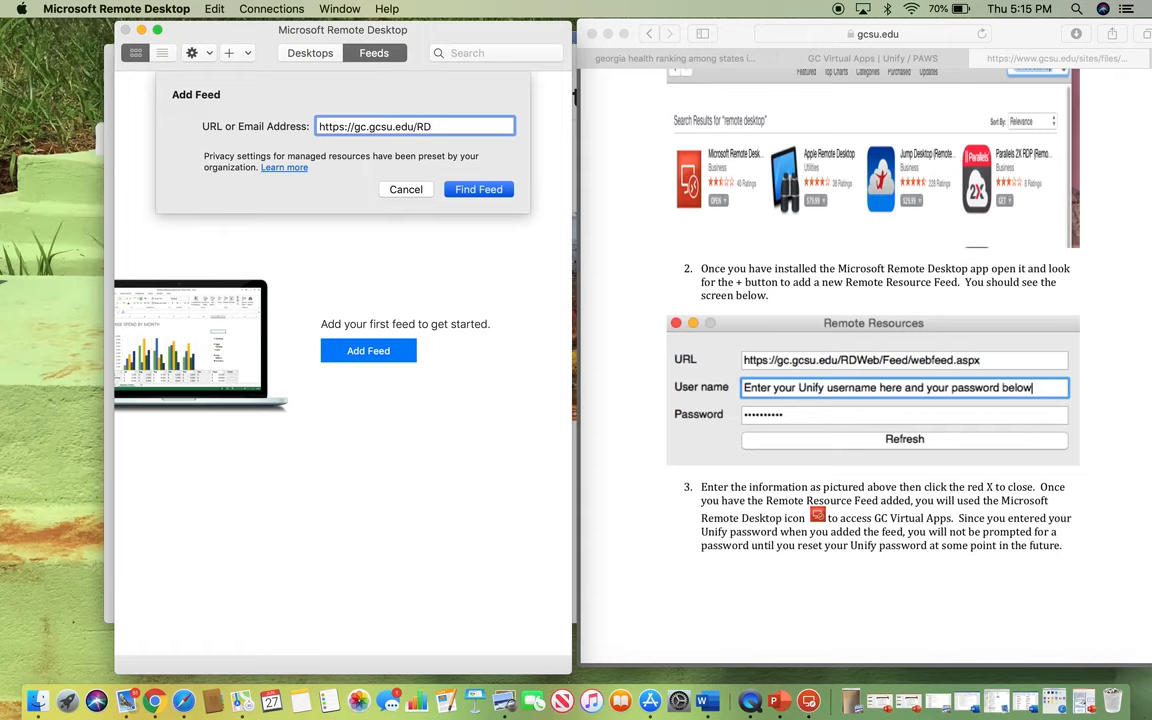
{"action": "type", "text": "Web/Feed/webfeed"}
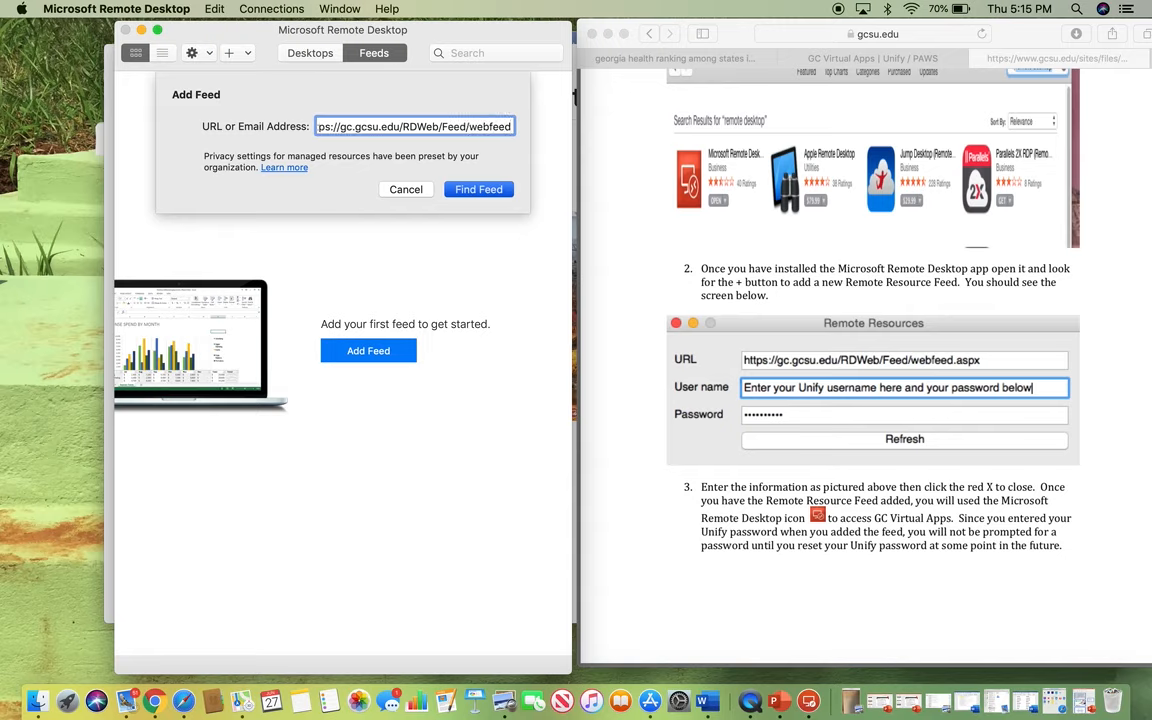
{"action": "type", "text": ".aspx"}
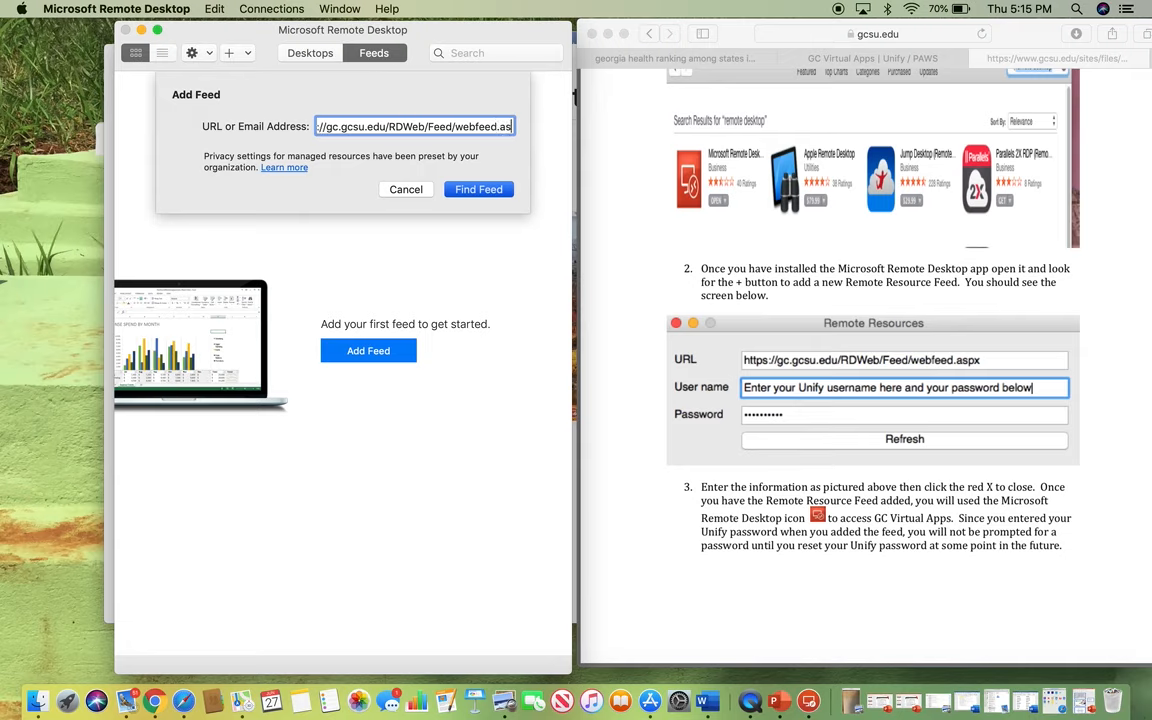
{"action": "left_click", "coordinate": [484, 190]}
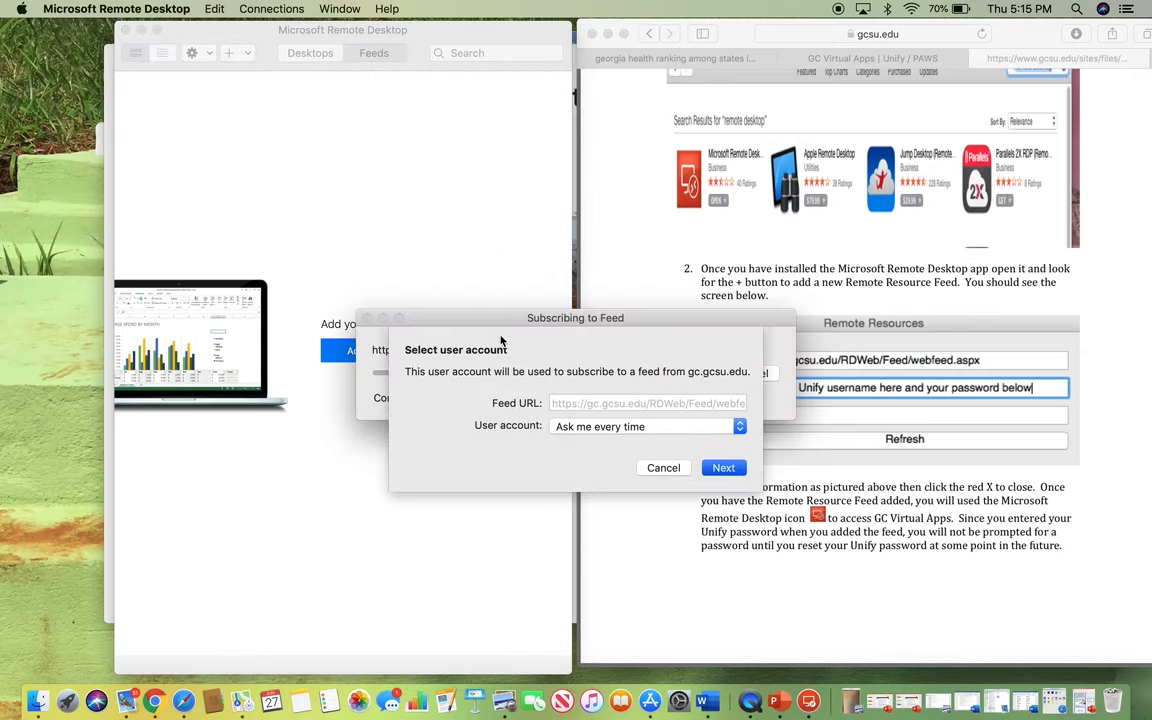
- Enter the Unify account username and password and continue to subscribe to the feed
{"action": "left_click_drag", "start_coordinate": [498, 322], "coordinate": [271, 179]}
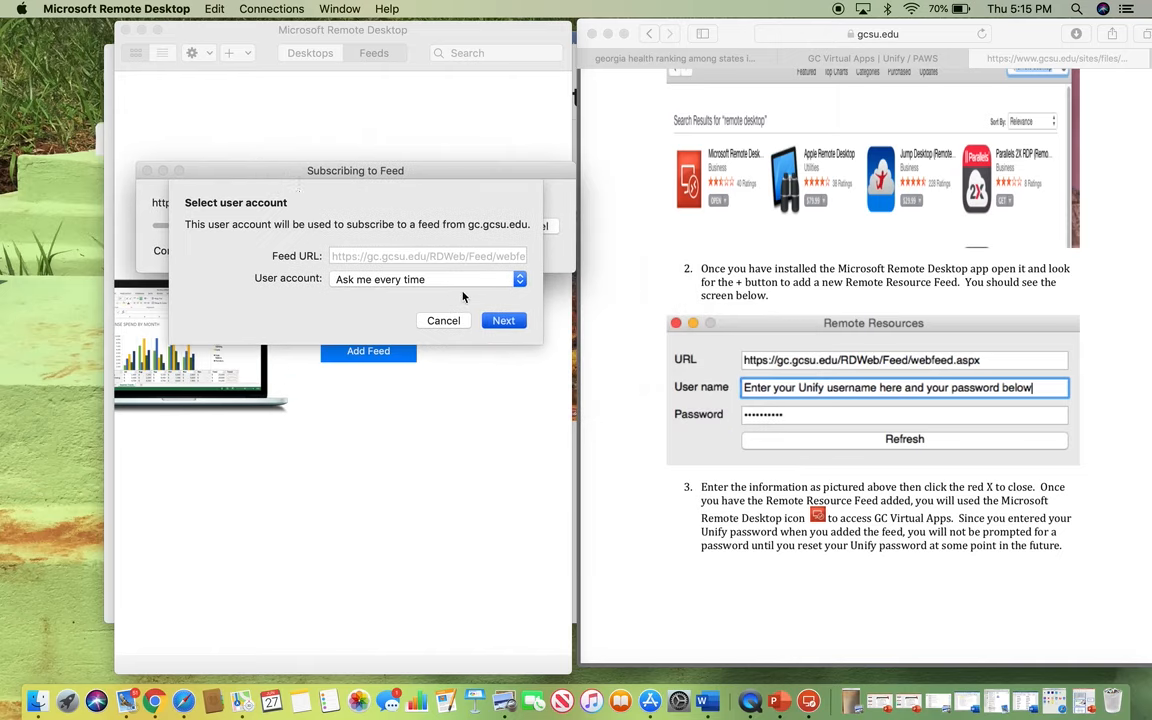
{"action": "left_click", "coordinate": [503, 321]}
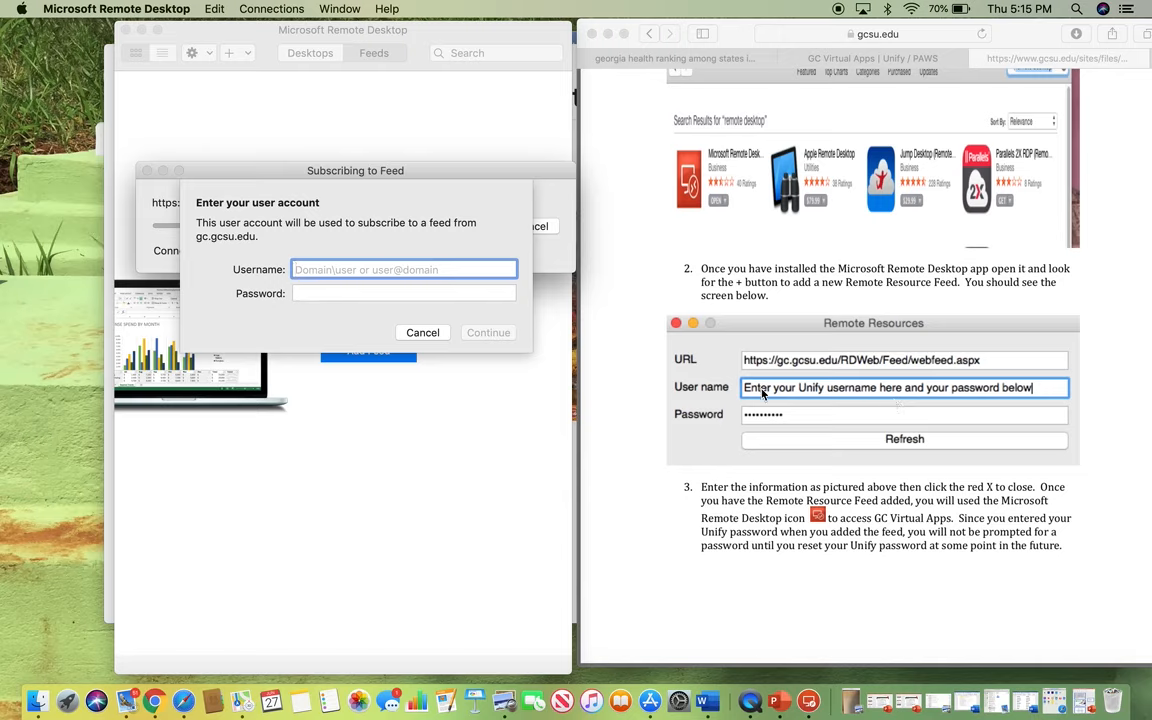
{"action": "left_click", "coordinate": [400, 269]}
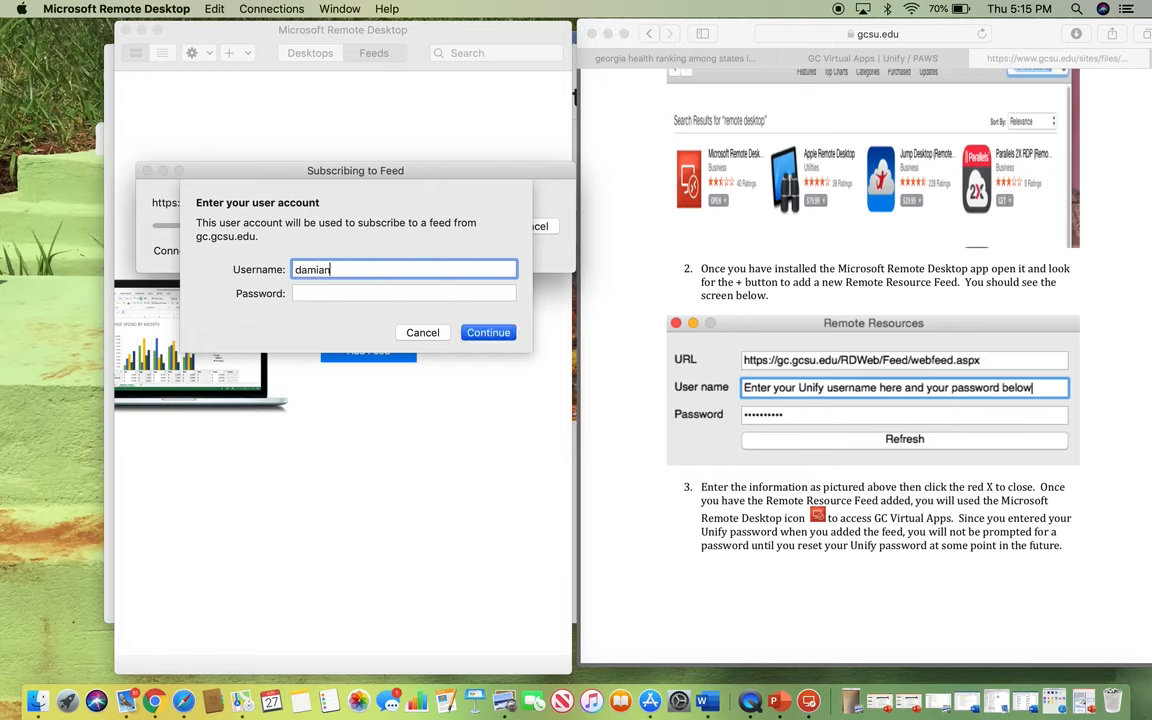
{"action": "key", "text": "Tab"}
{"action": "type", "text": "•••••••••"}
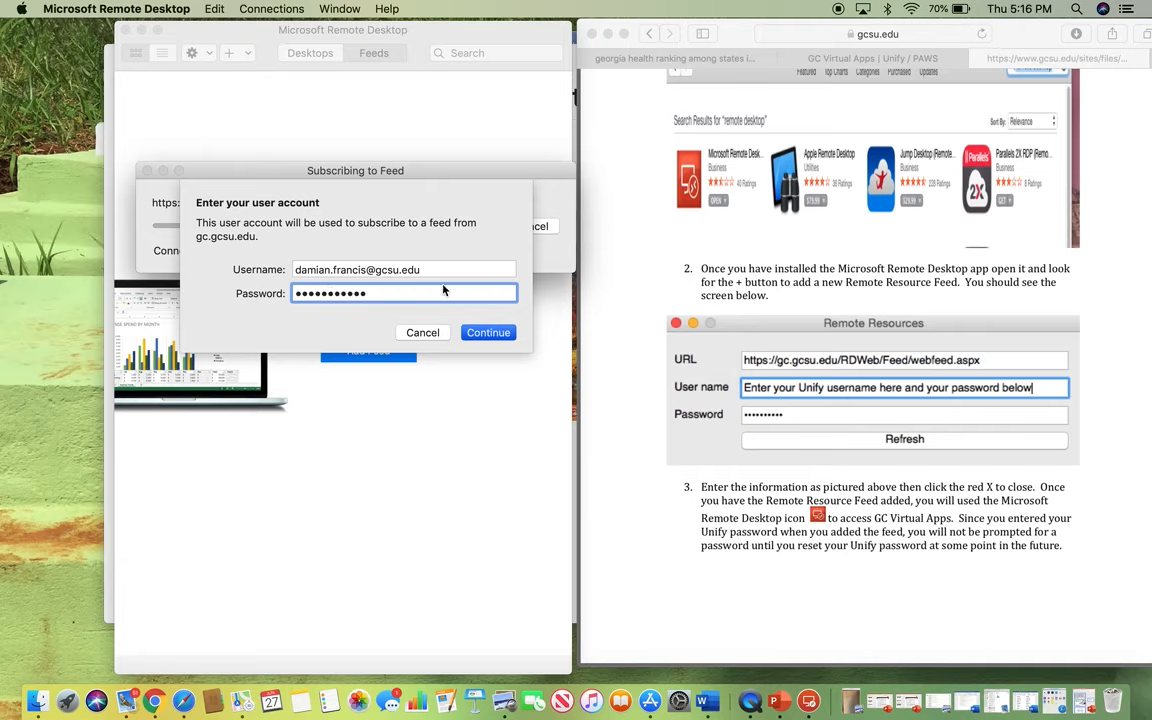
{"action": "left_click", "coordinate": [480, 334]}
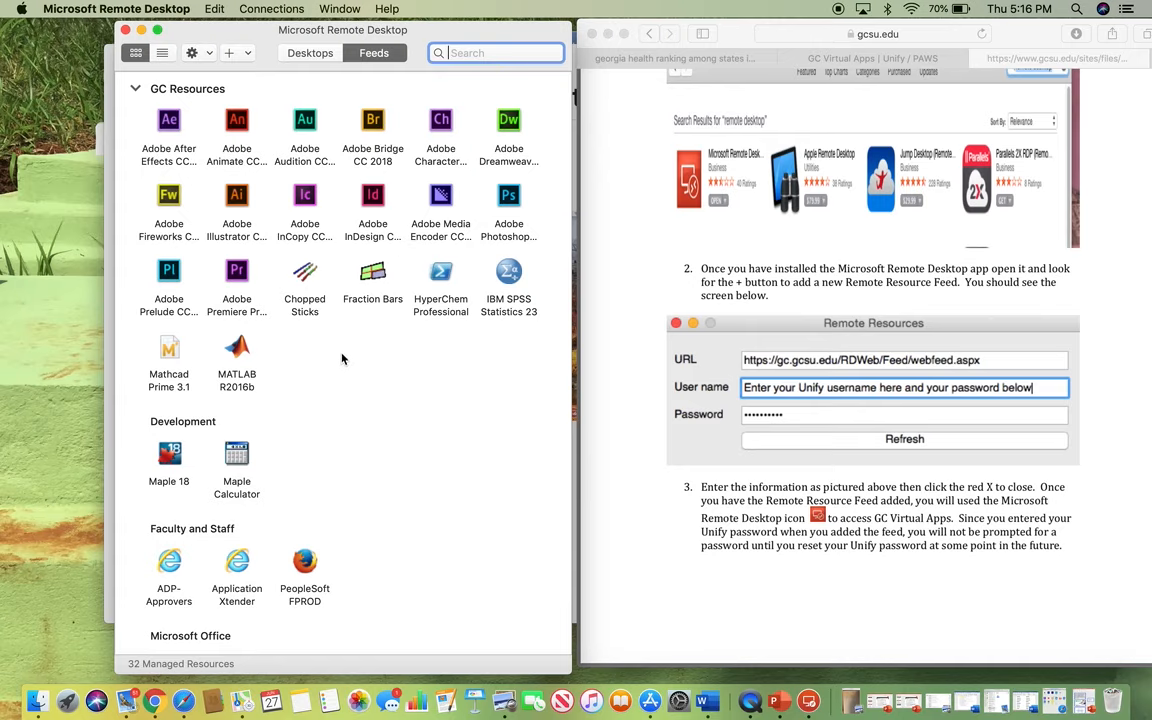
{"action": "scroll", "coordinate": [328, 407], "scroll_direction": "down", "scroll_amount": 3}
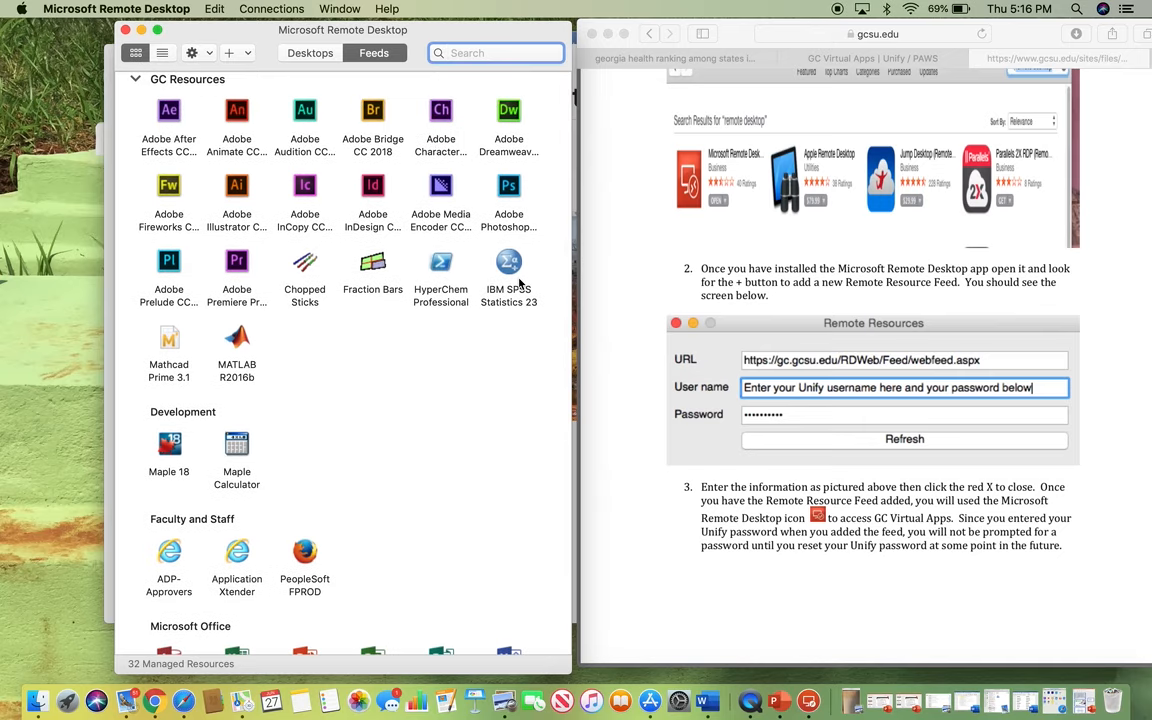
- Launch IBM SPSS Statistics 23 from the feed and sign in with the account username and password
{"action": "double_click", "coordinate": [511, 272]}
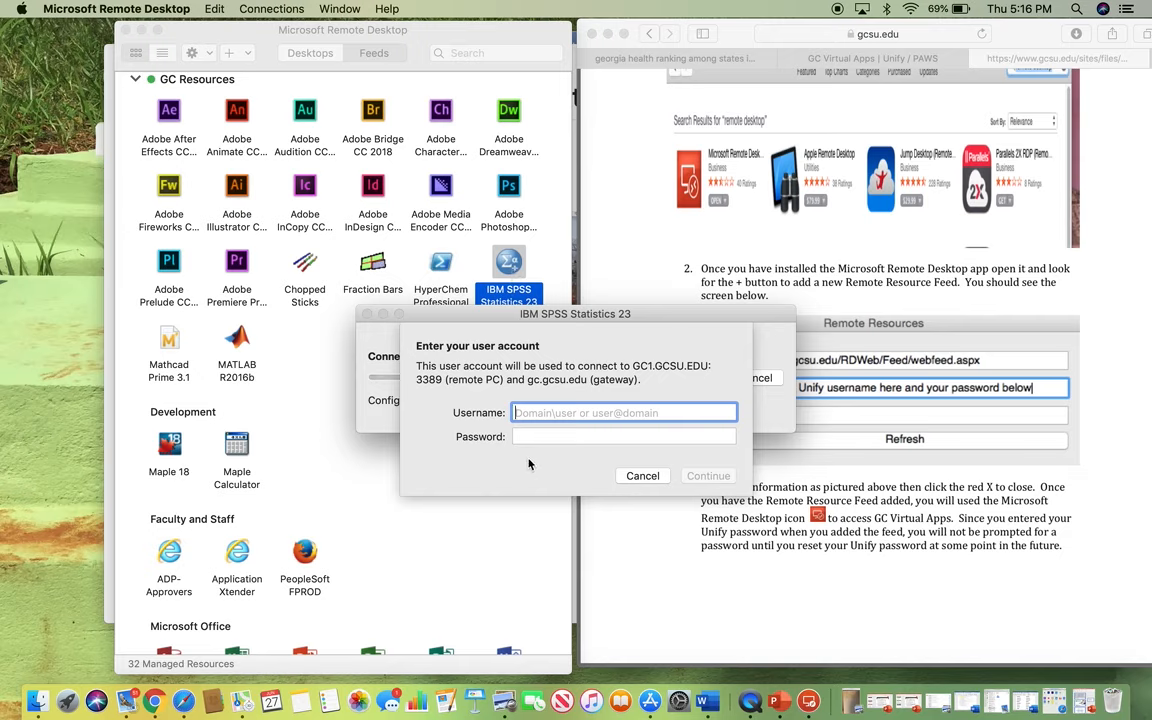
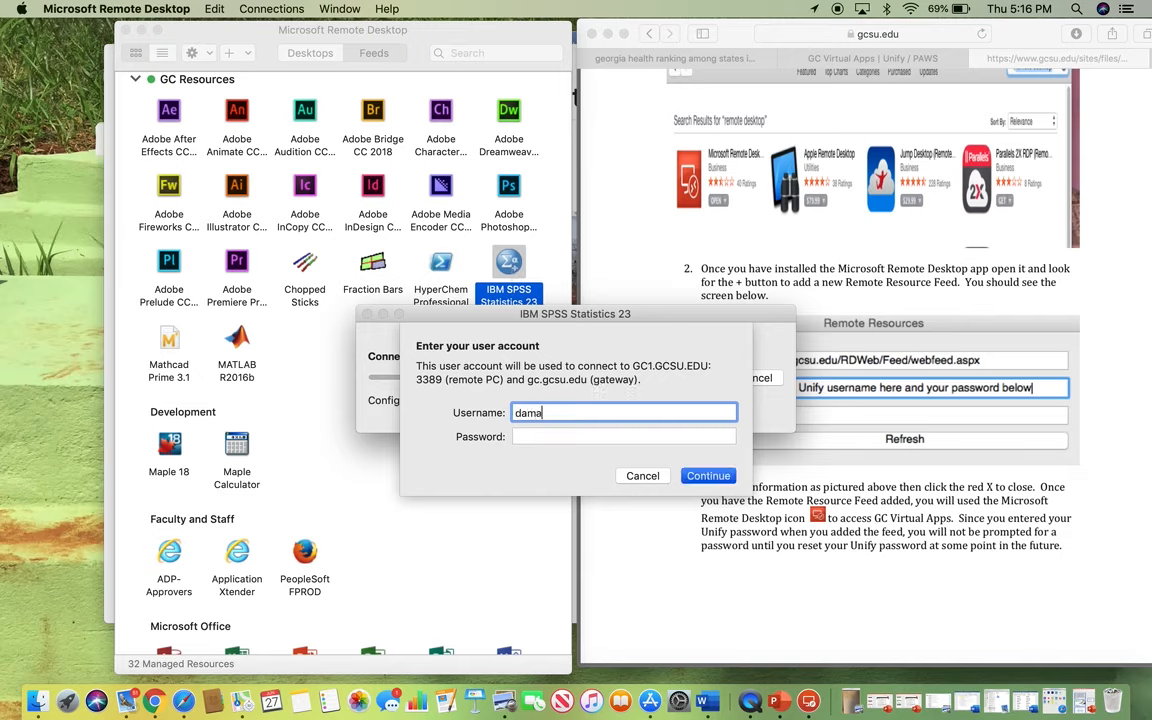
{"action": "key", "text": "Tab"}
{"action": "type", "text": "•••••••••••"}
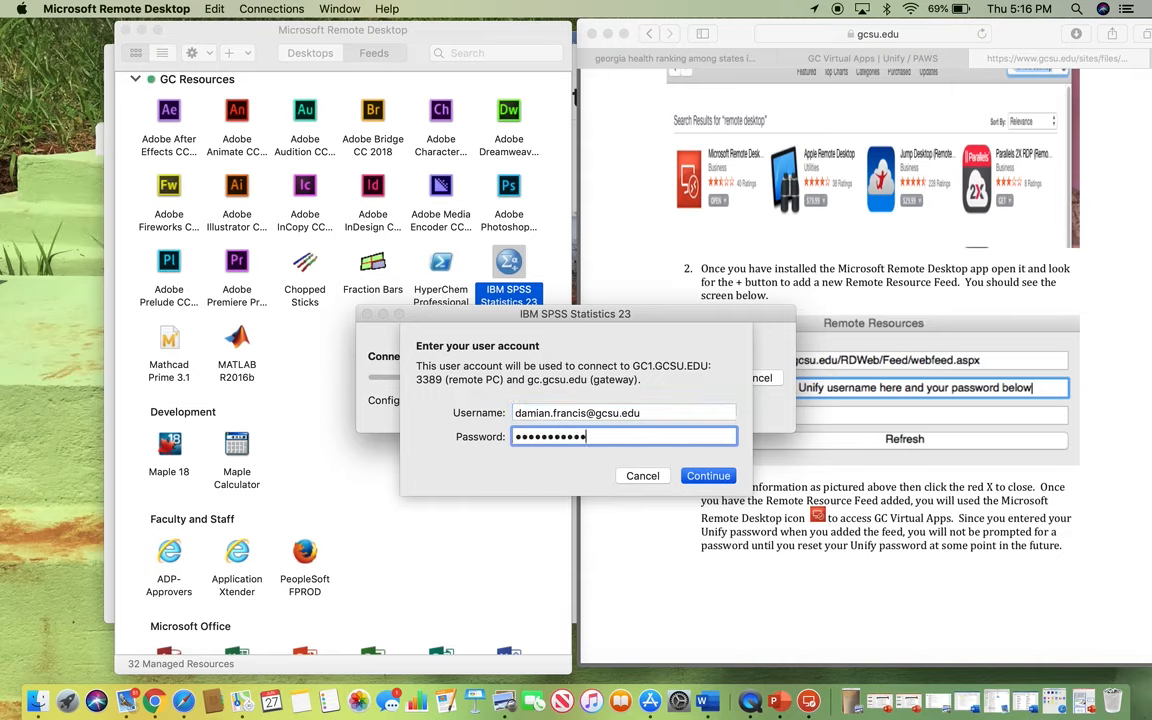
{"action": "left_click", "coordinate": [697, 478]}
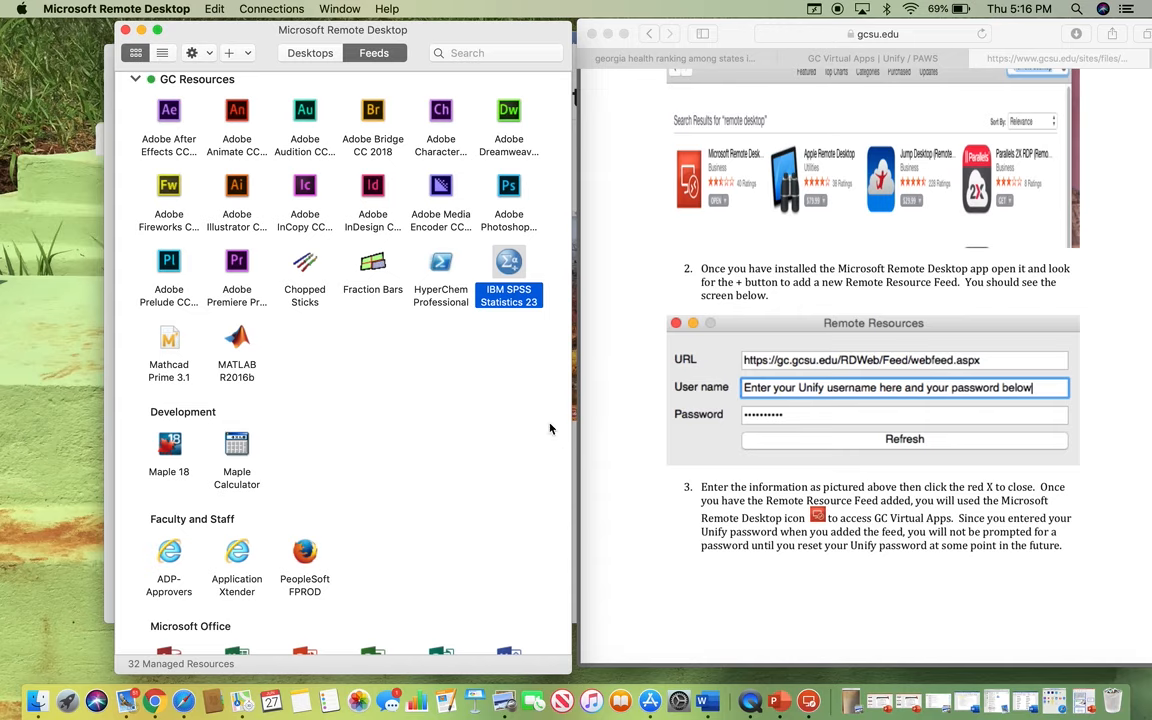
{"action": "double_click", "coordinate": [513, 272]}
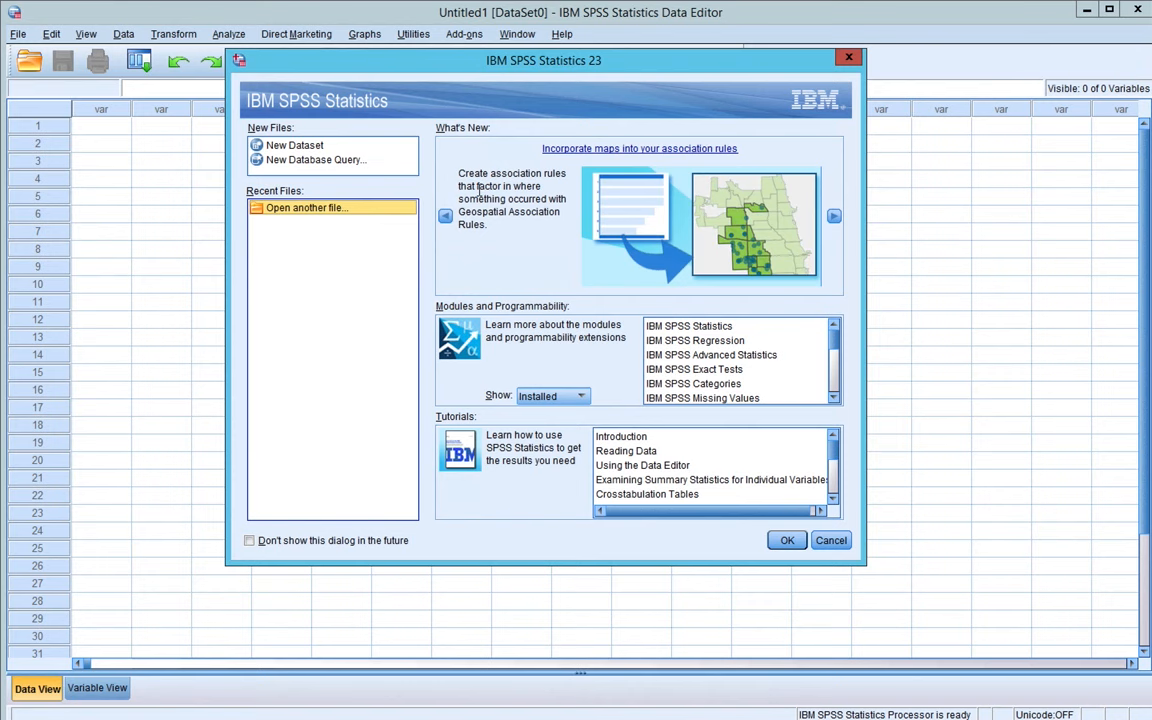
- Create a New Dataset, minimize the Output Viewer, and switch to the Variable View grid
{"action": "left_click", "coordinate": [295, 149]}
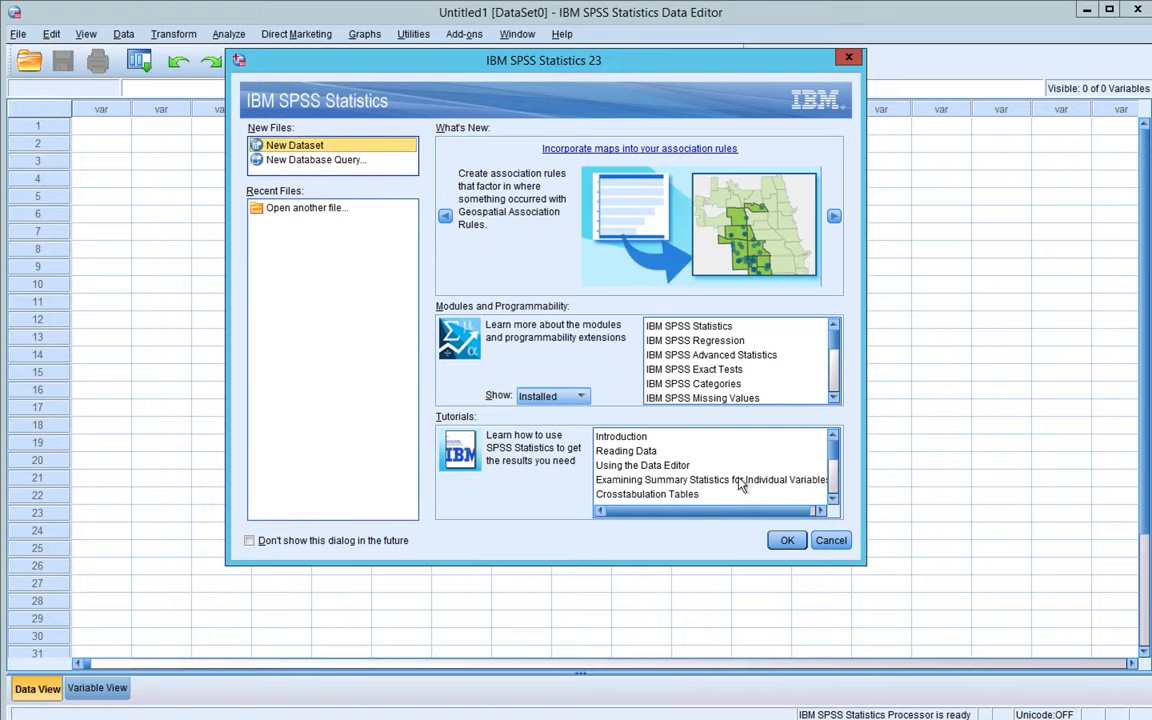
{"action": "left_click", "coordinate": [785, 541]}
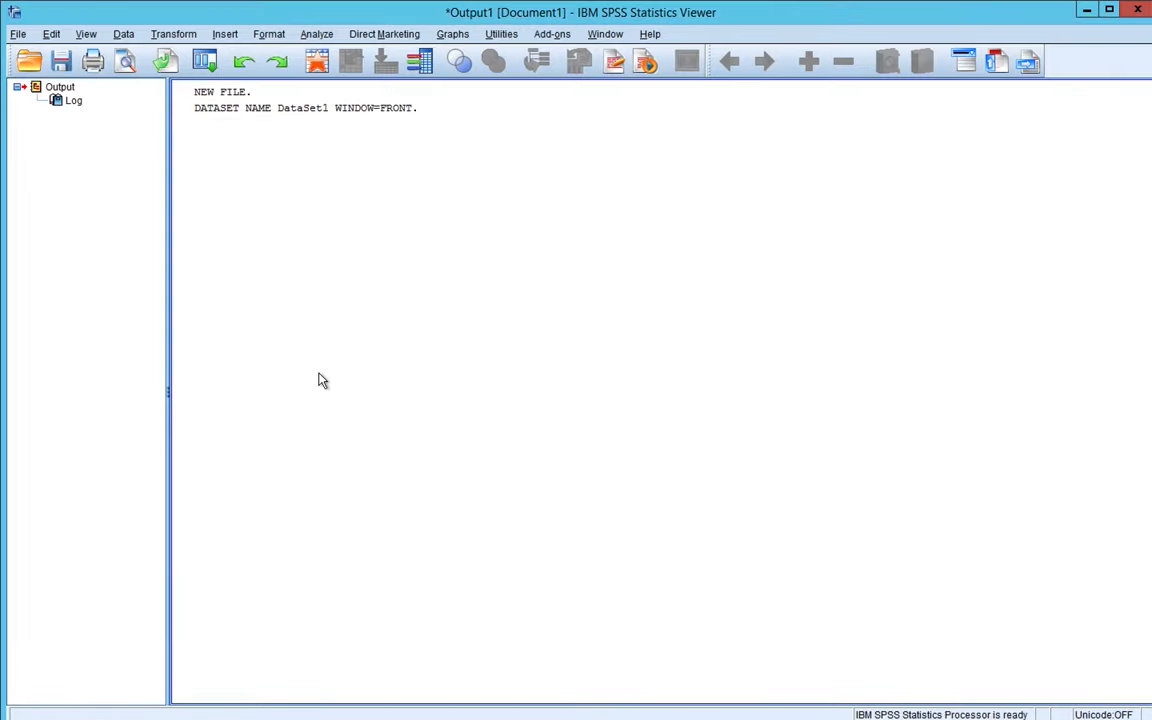
{"action": "left_click", "coordinate": [507, 110]}
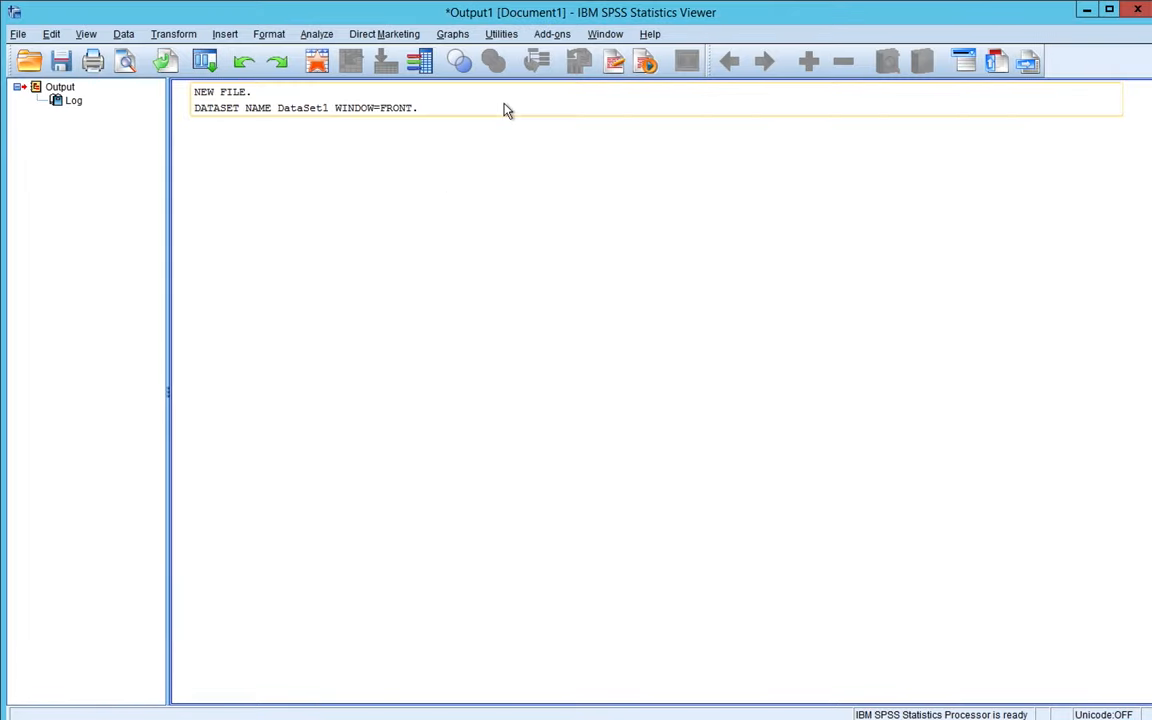
{"action": "left_click", "coordinate": [1085, 10]}
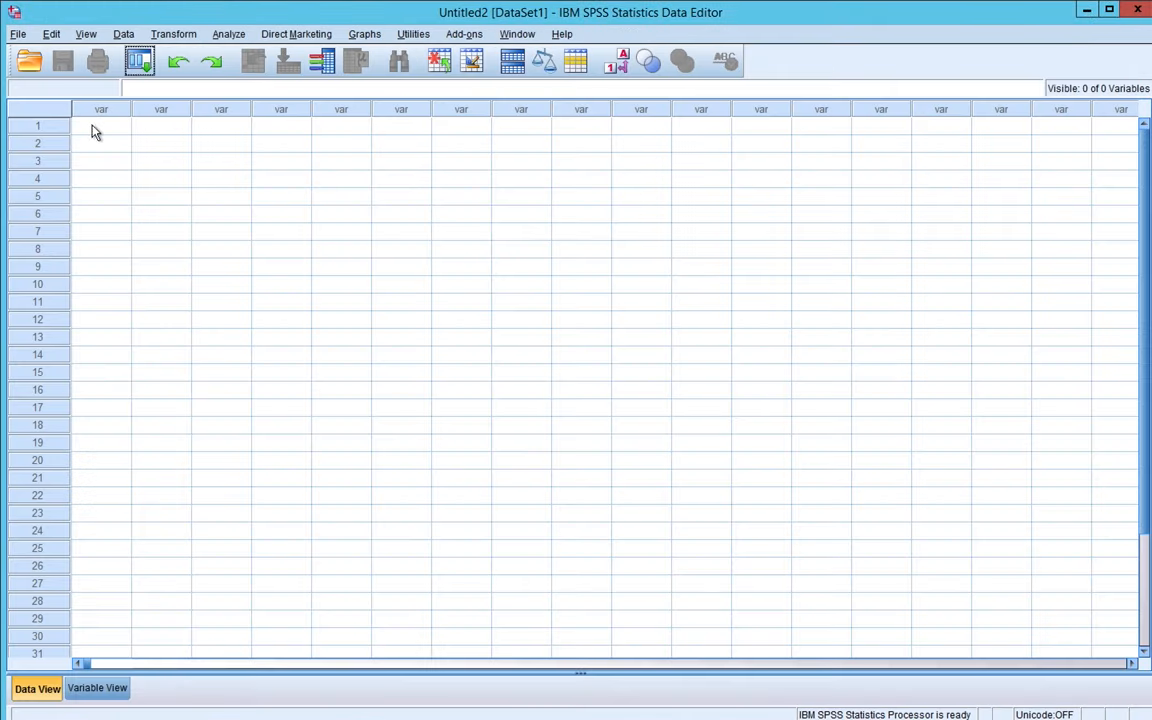
{"action": "left_click", "coordinate": [88, 688]}
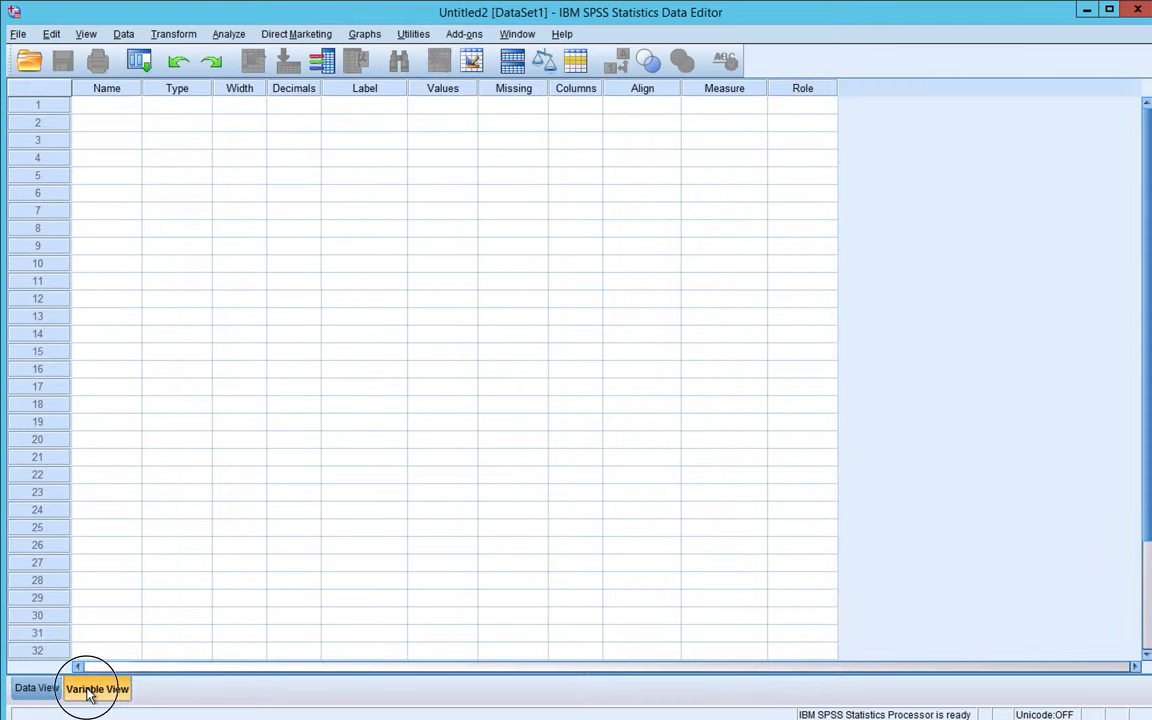
- Name the first variable 'number', dismissing the illegal character warning and retyping it
{"action": "left_click", "coordinate": [122, 110]}
{"action": "type", "text": "n"}
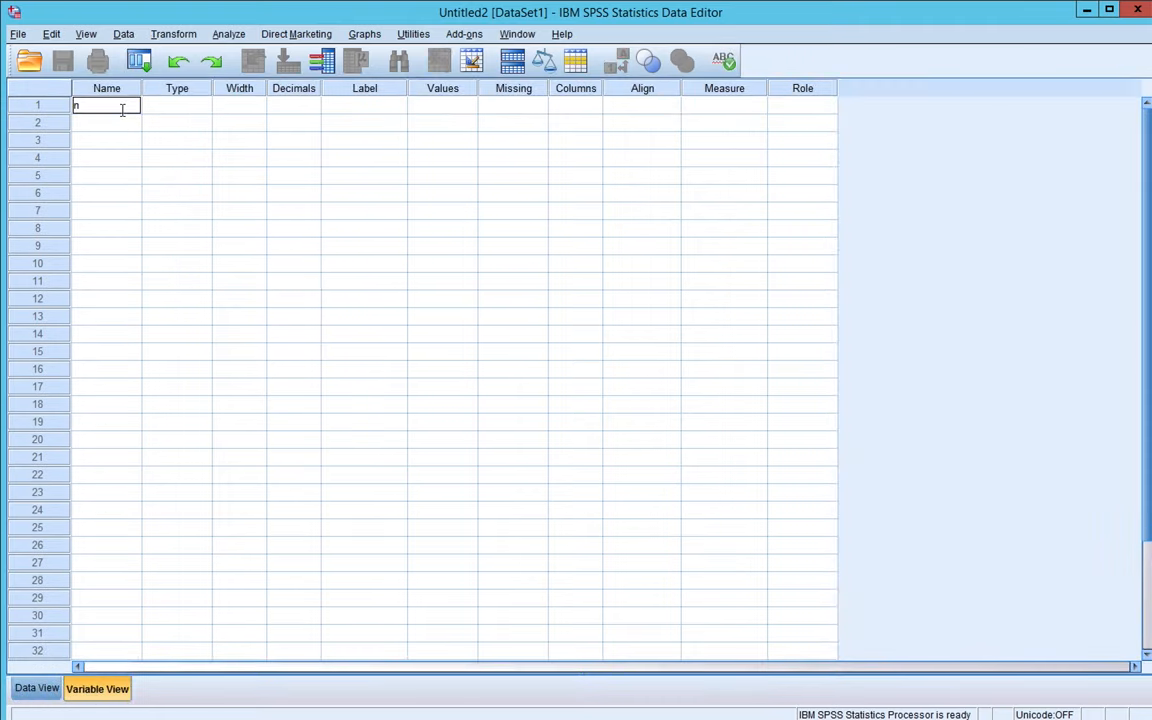
{"action": "type", "text": "umber"}
{"action": "left_click", "coordinate": [116, 127]}
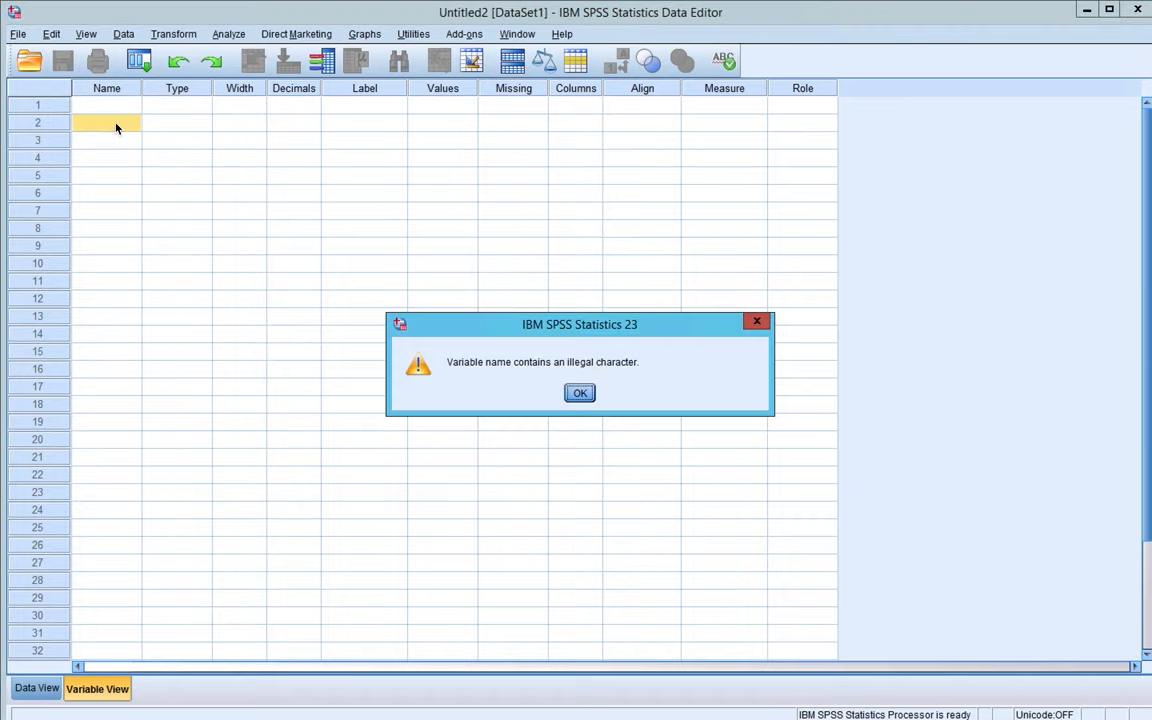
{"action": "left_click", "coordinate": [578, 392]}
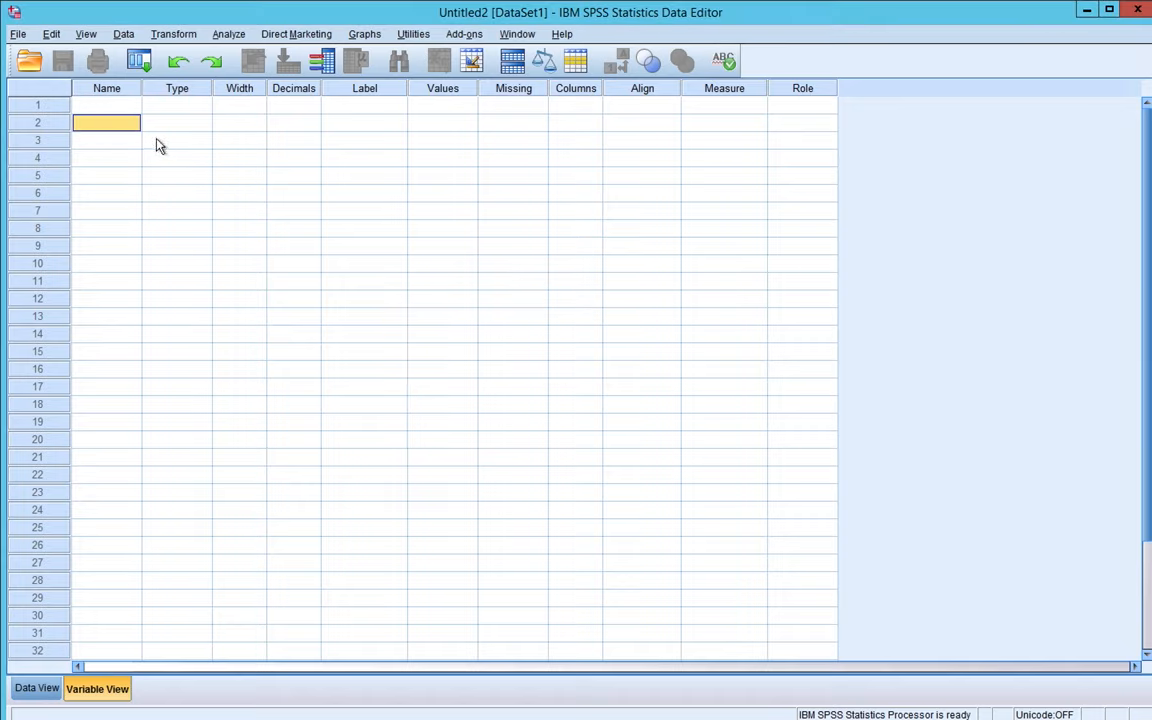
{"action": "left_click", "coordinate": [124, 106]}
{"action": "type", "text": "number"}
{"action": "left_click", "coordinate": [98, 128]}
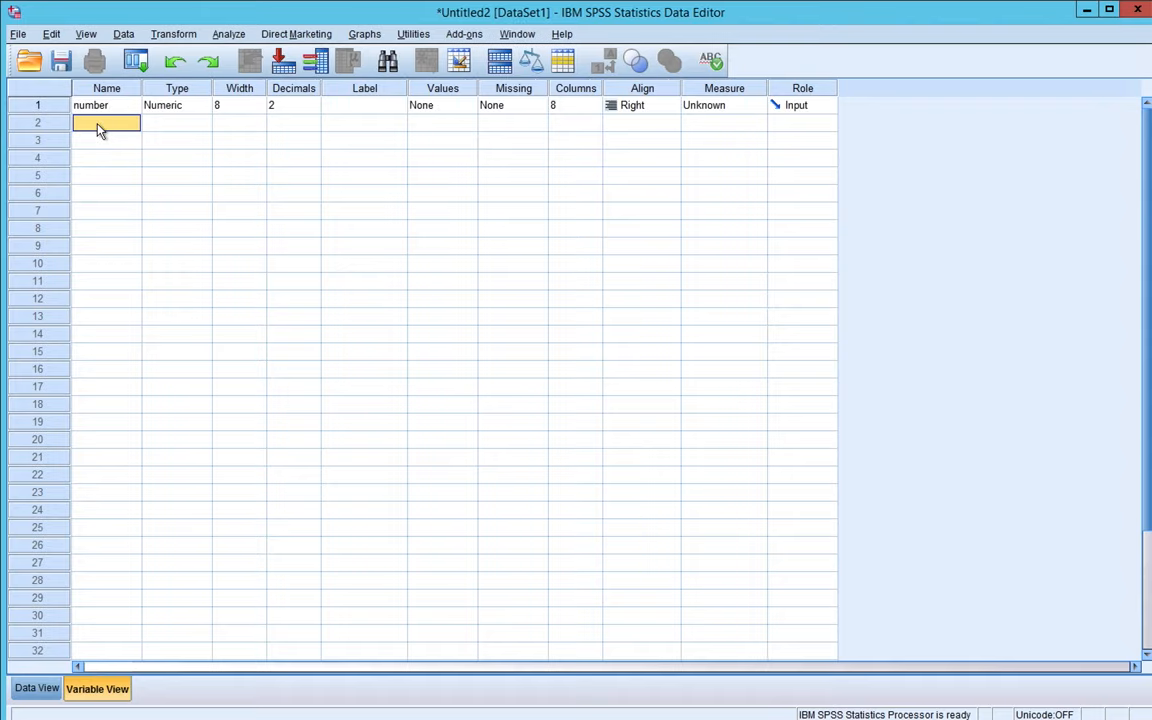
- Set number's measure to Scale, decimals to 0, and start its label with 'ident'
{"action": "left_click", "coordinate": [727, 112]}
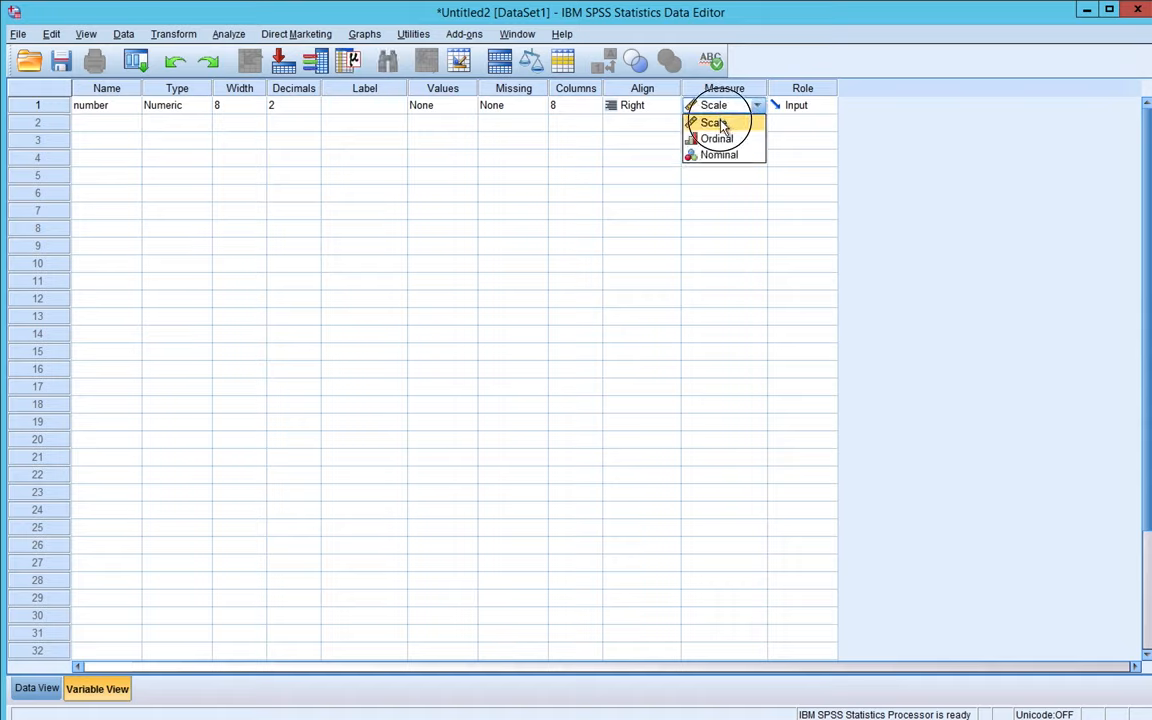
{"action": "left_click", "coordinate": [728, 122]}
{"action": "left_click", "coordinate": [285, 106]}
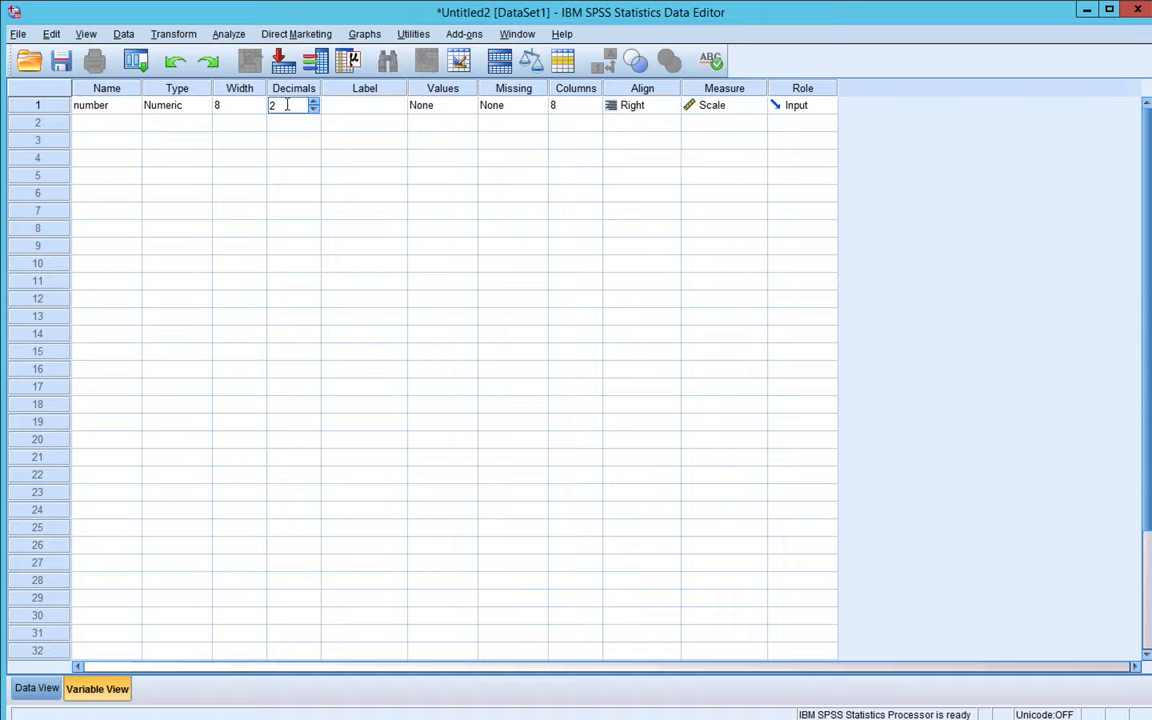
{"action": "left_click", "coordinate": [314, 109]}
{"action": "left_click", "coordinate": [314, 109]}
{"action": "left_click", "coordinate": [366, 113]}
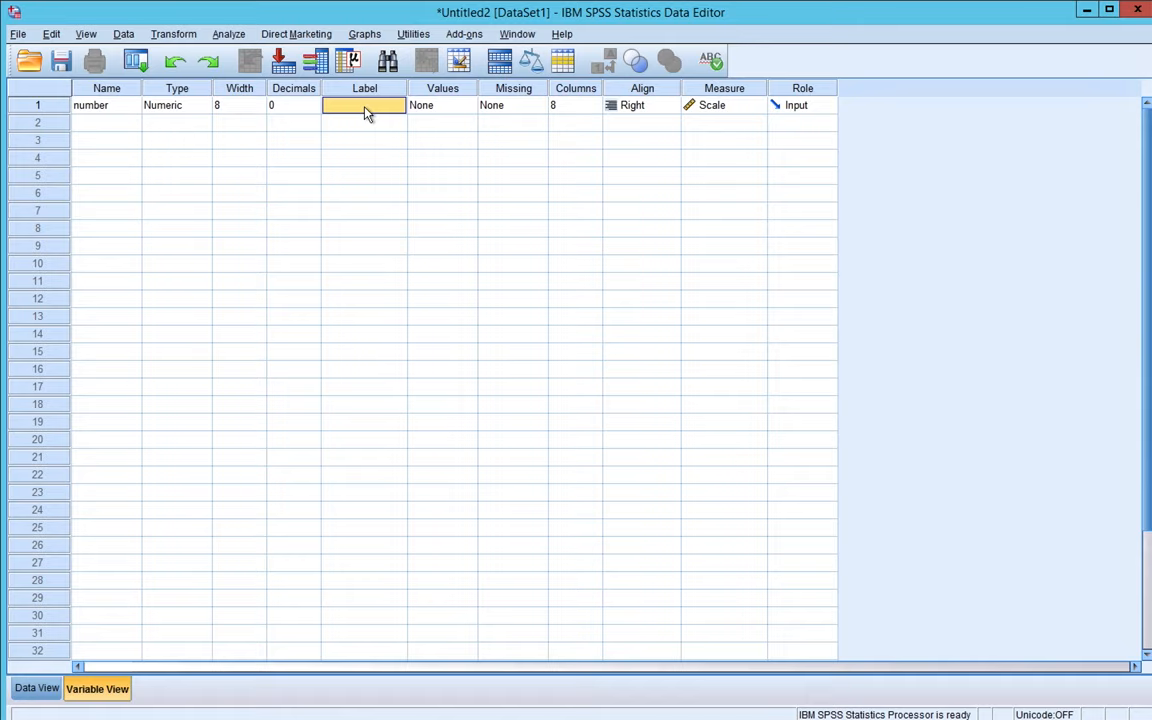
{"action": "type", "text": "ident"}
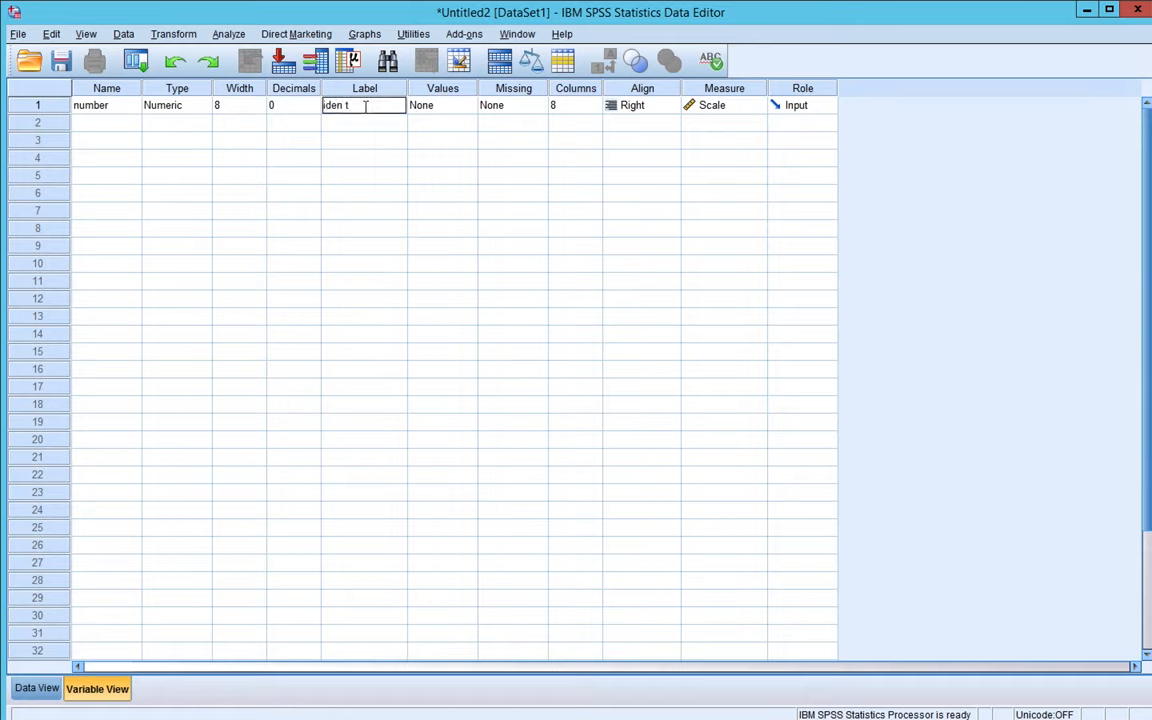